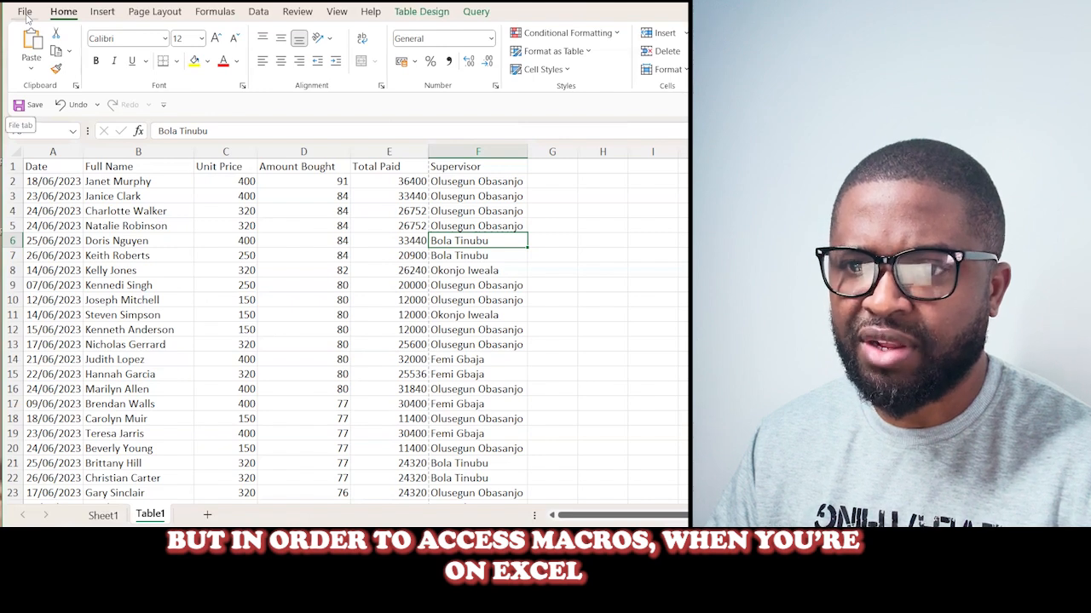
- Enable the Developer tab among the main tabs in the ribbon customization options
{"action": "left_click", "coordinate": [26, 12]}
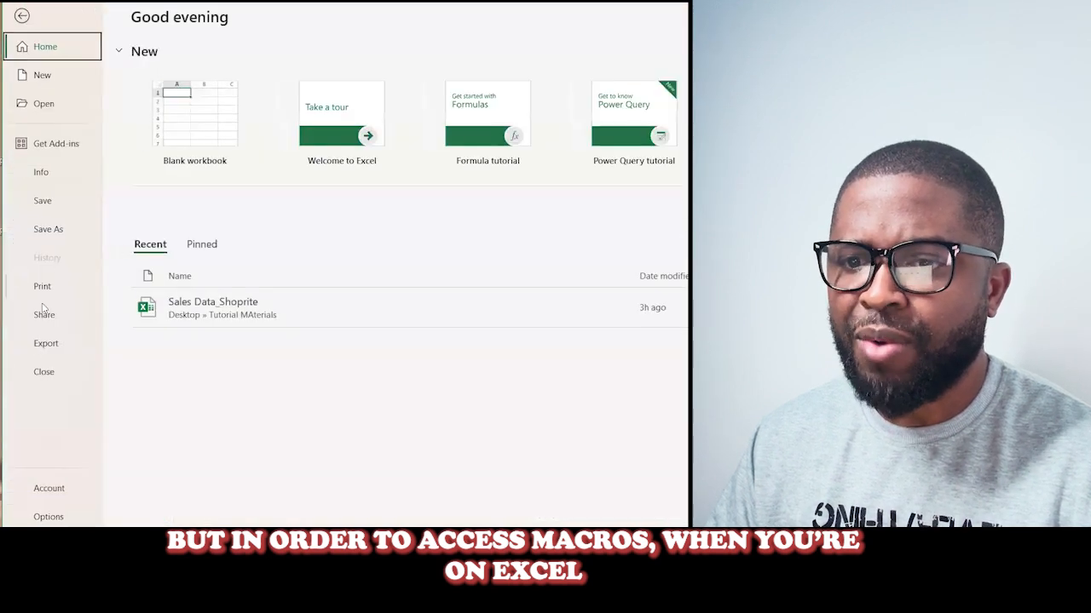
{"action": "left_click", "coordinate": [47, 517]}
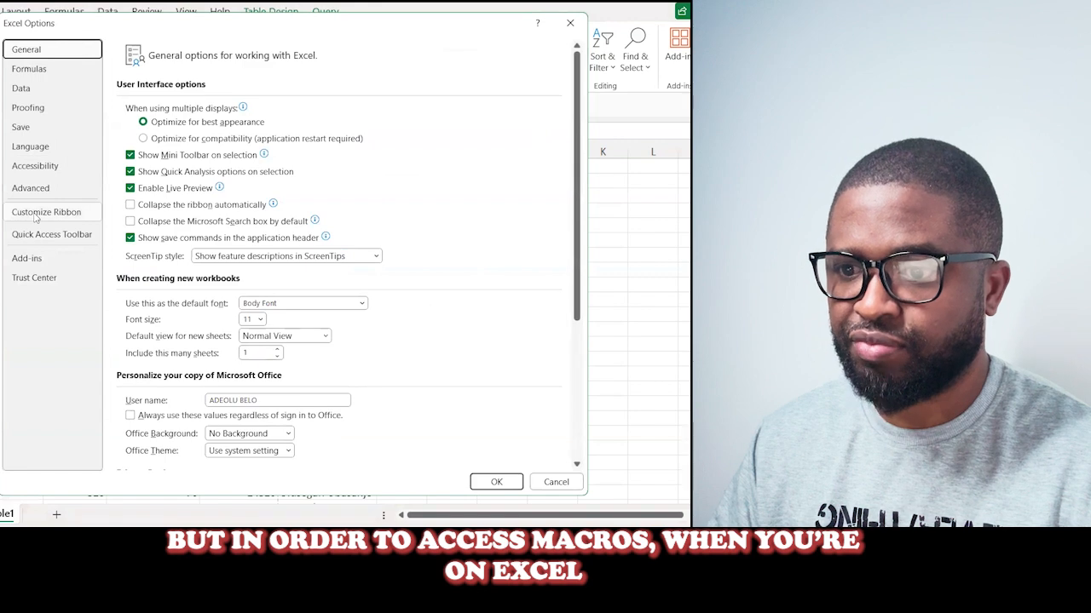
{"action": "left_click", "coordinate": [36, 217]}
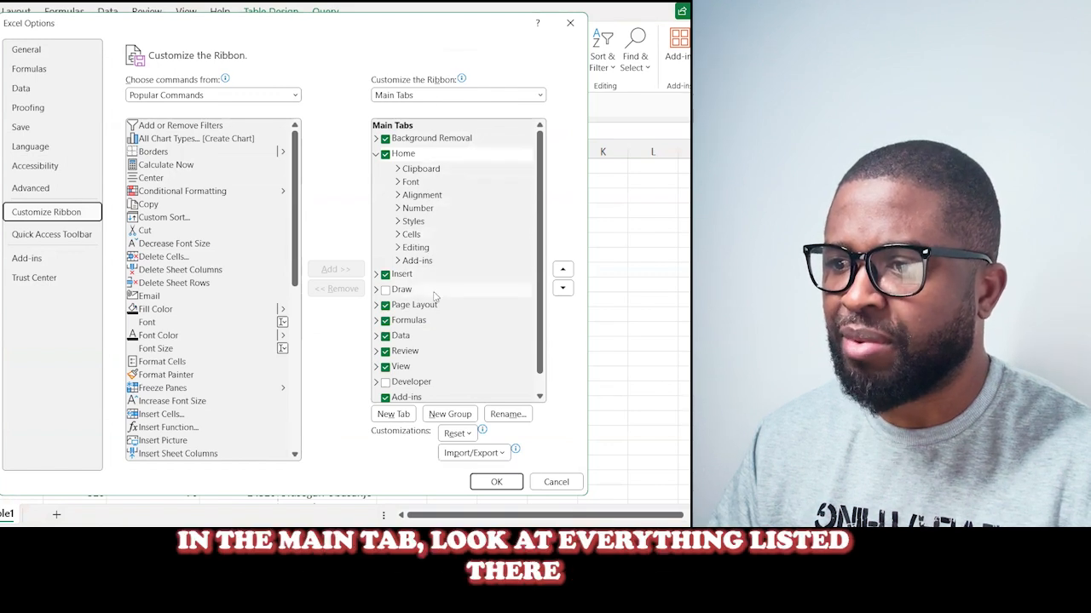
{"action": "scroll", "coordinate": [435, 295], "scroll_direction": "down", "scroll_amount": 1}
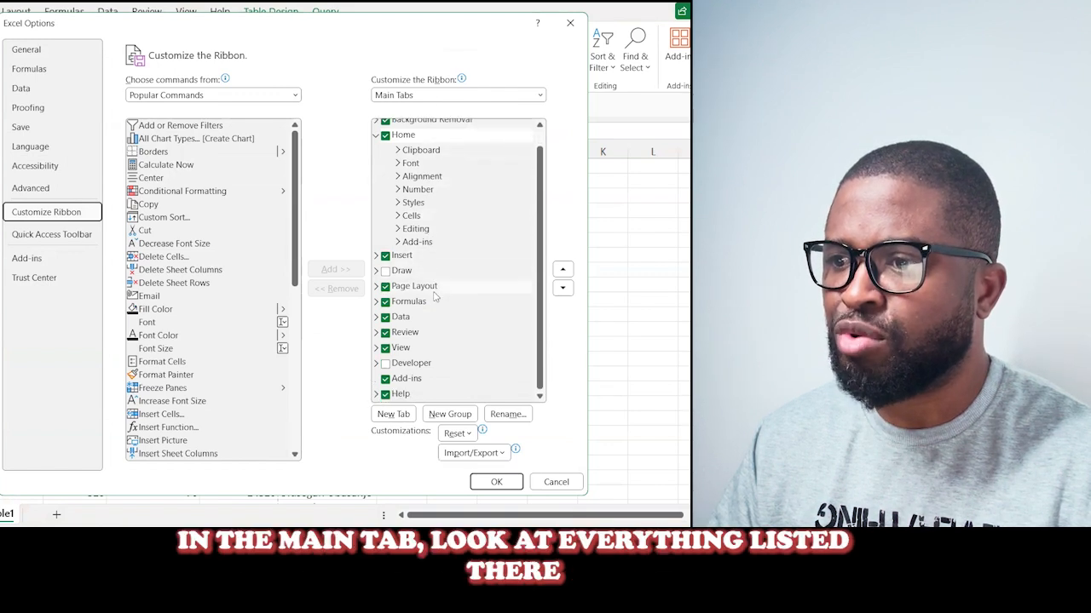
{"action": "left_click", "coordinate": [376, 136]}
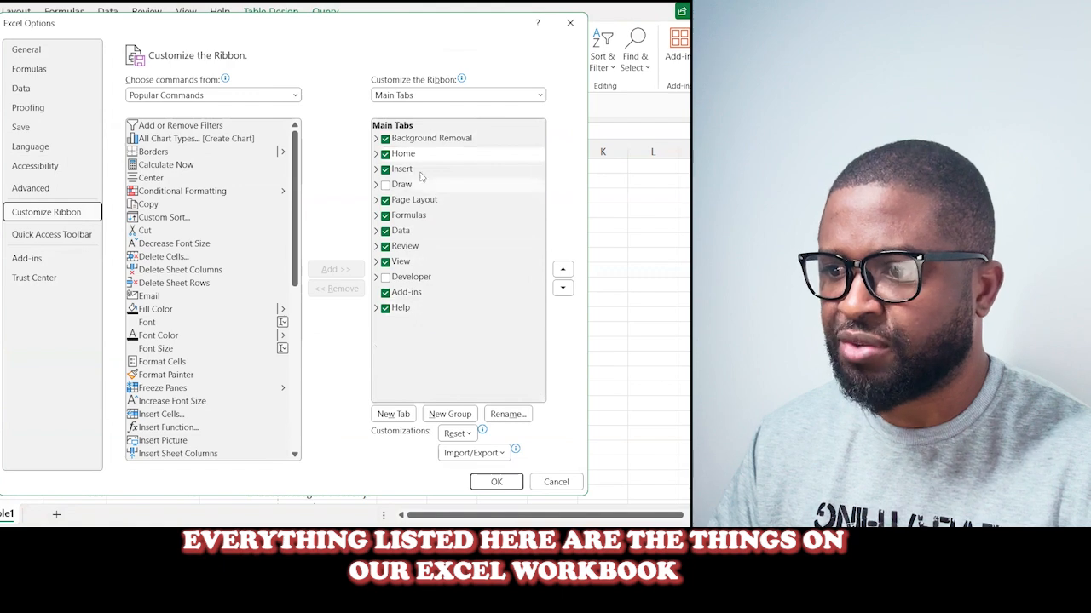
{"action": "left_click", "coordinate": [385, 277]}
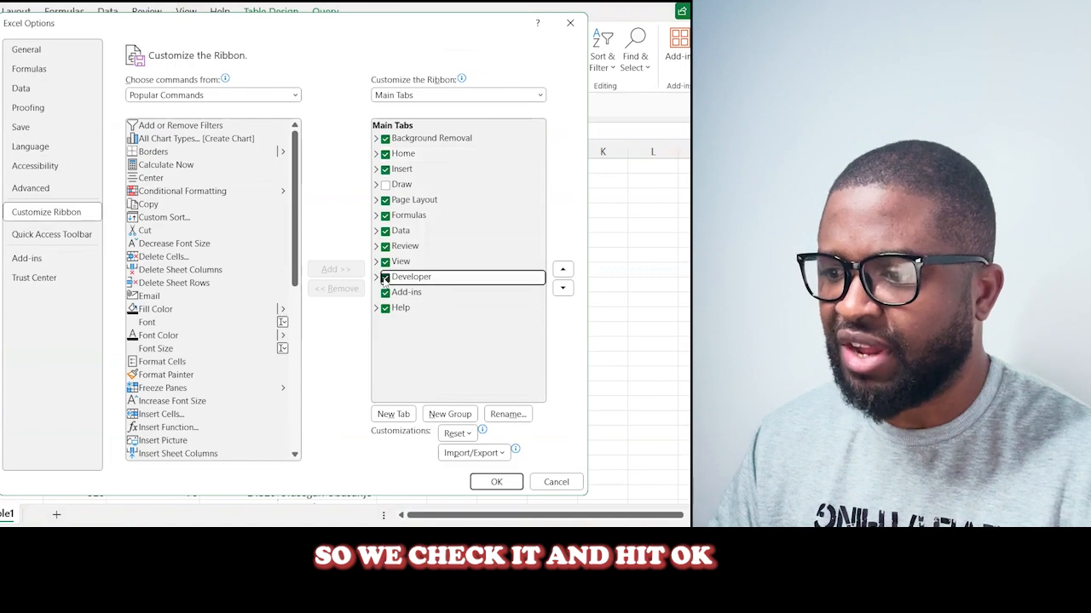
{"action": "left_click", "coordinate": [482, 481]}
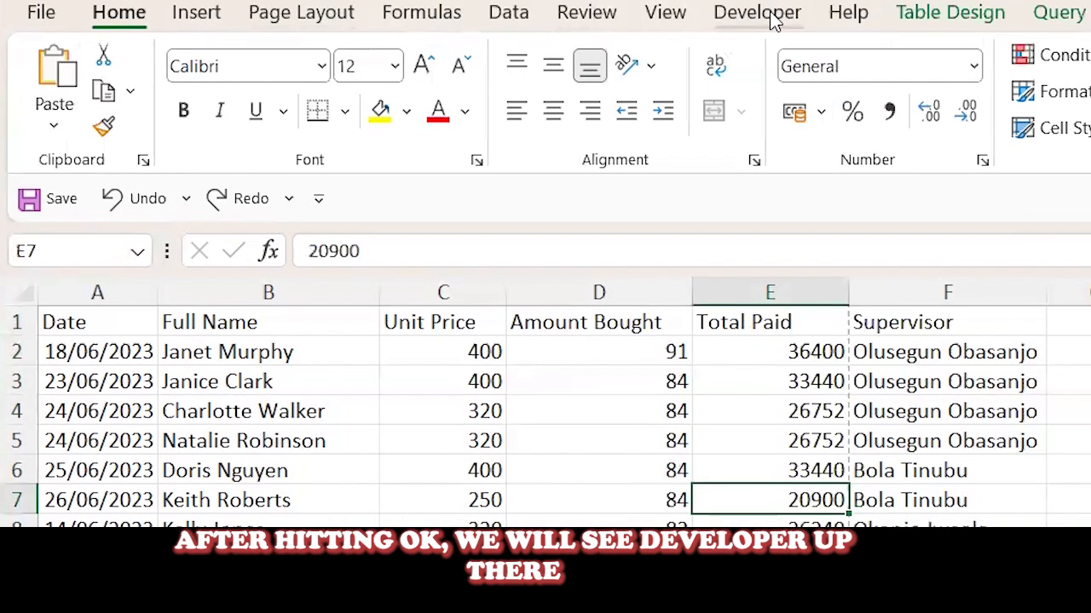
- Set up a new macro recording named Top_Buyers, stored in This Workbook
{"action": "left_click", "coordinate": [771, 21]}
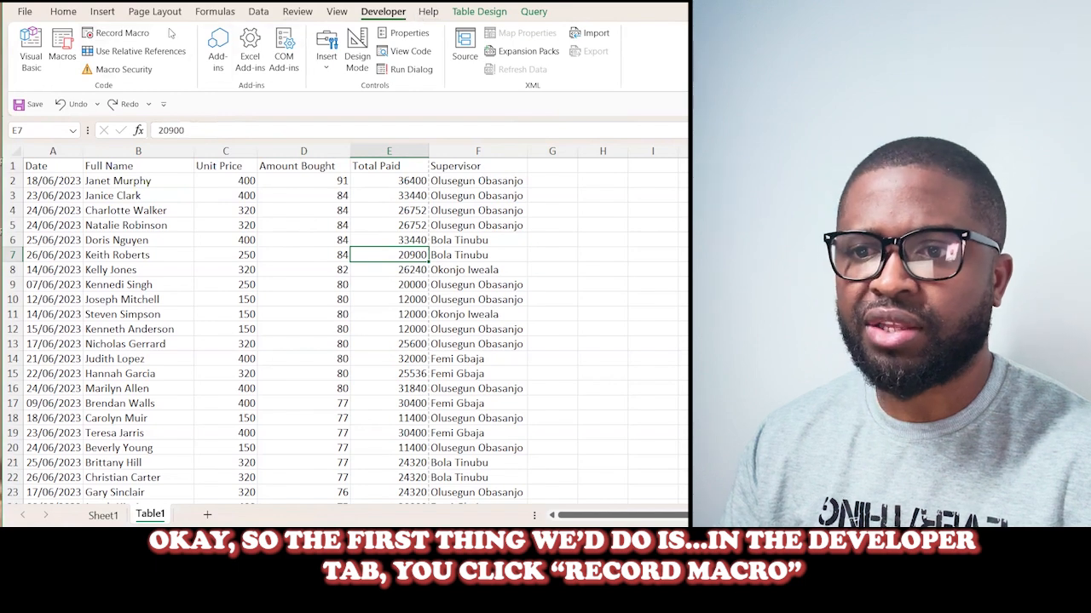
{"action": "left_click", "coordinate": [122, 34]}
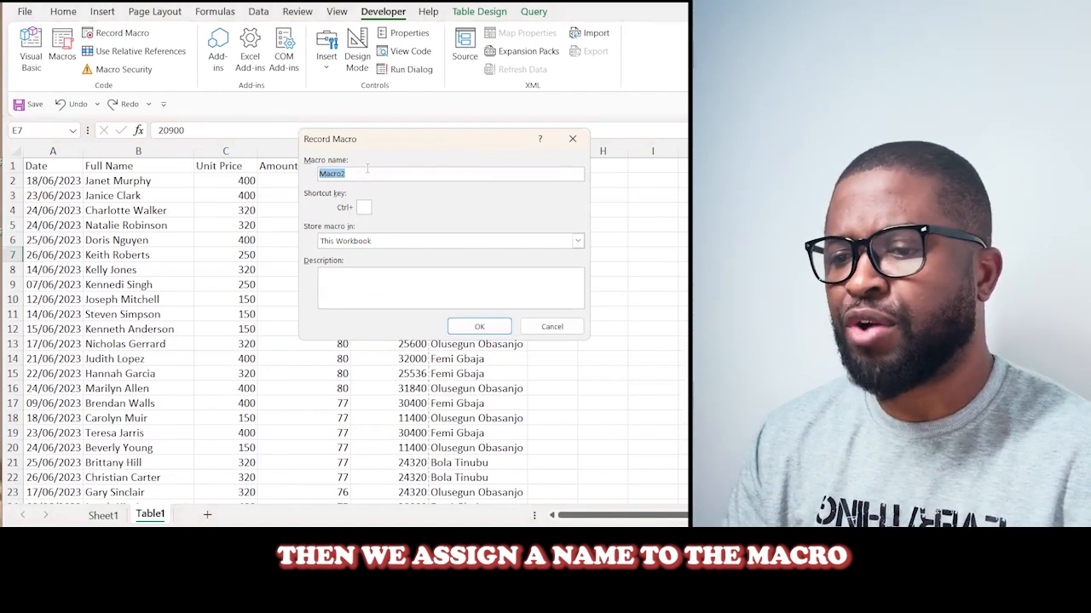
{"action": "type", "text": "Top_Buyers"}
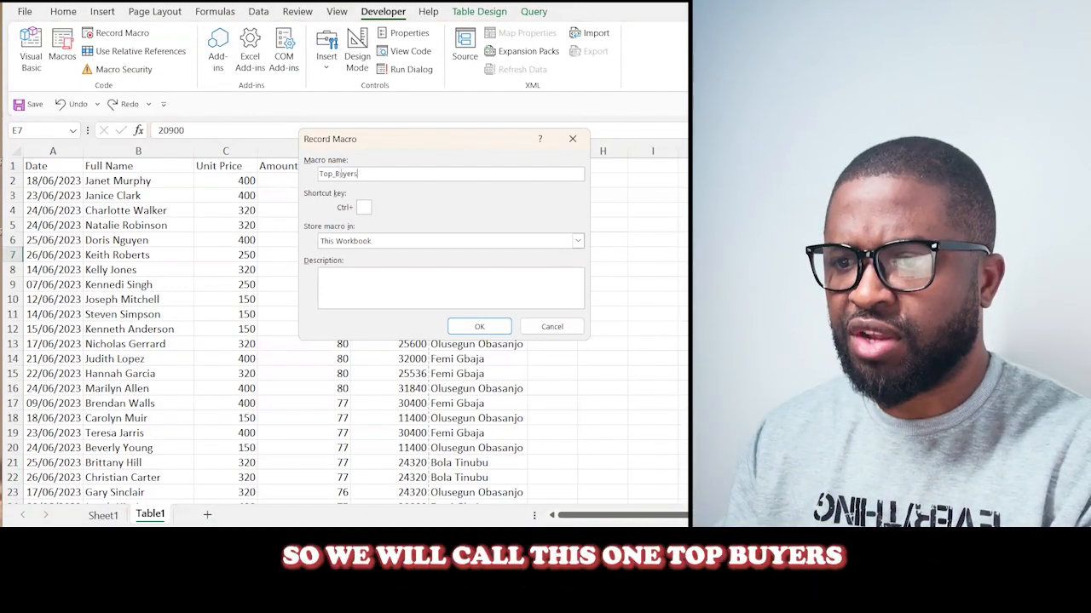
{"action": "left_click", "coordinate": [378, 242]}
{"action": "left_click", "coordinate": [378, 243]}
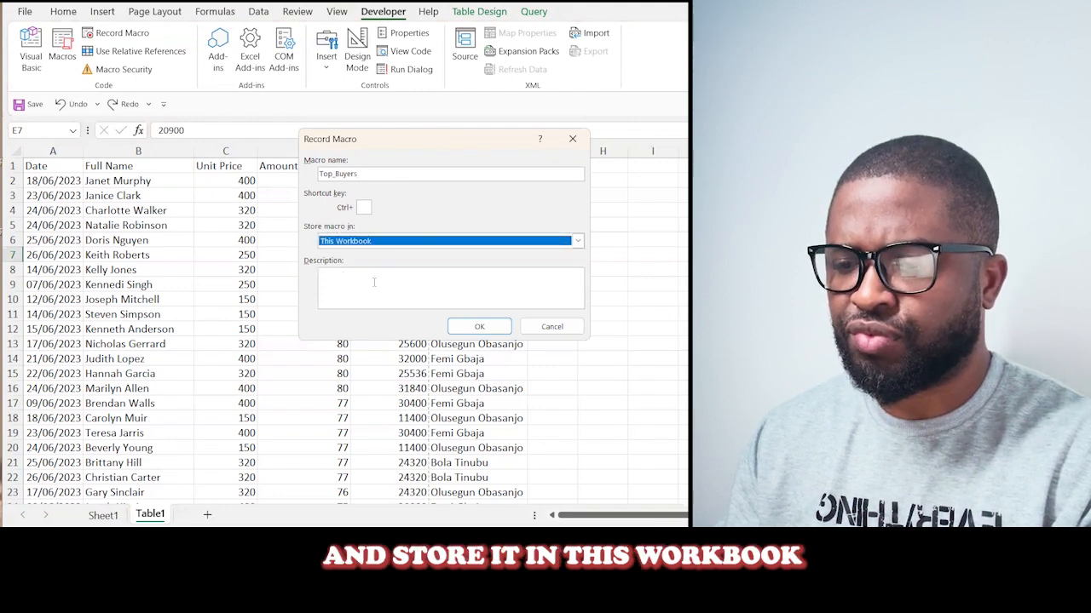
- Give the macro the description "This will show us buyers that had paid over 30k" and start recording
{"action": "left_click", "coordinate": [374, 282]}
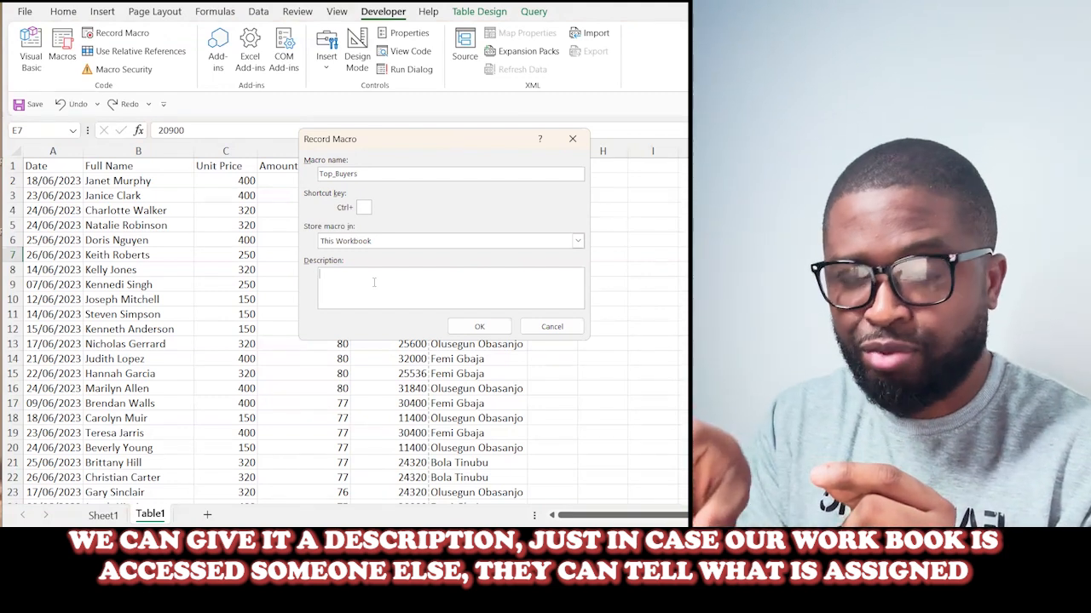
{"action": "type", "text": "his"}
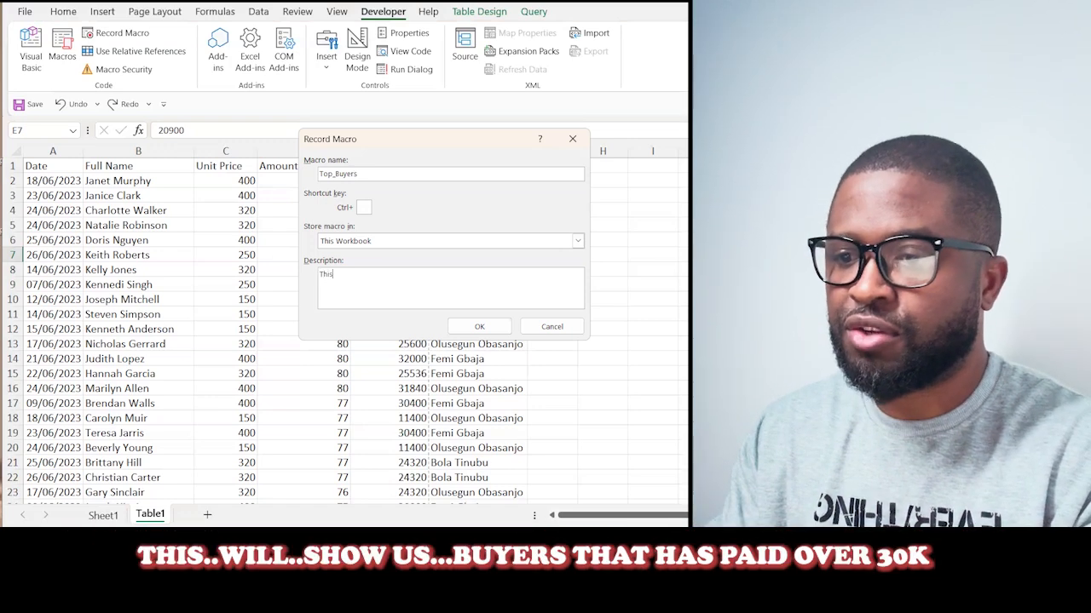
{"action": "type", "text": " will show us buyers that had paid over 30k"}
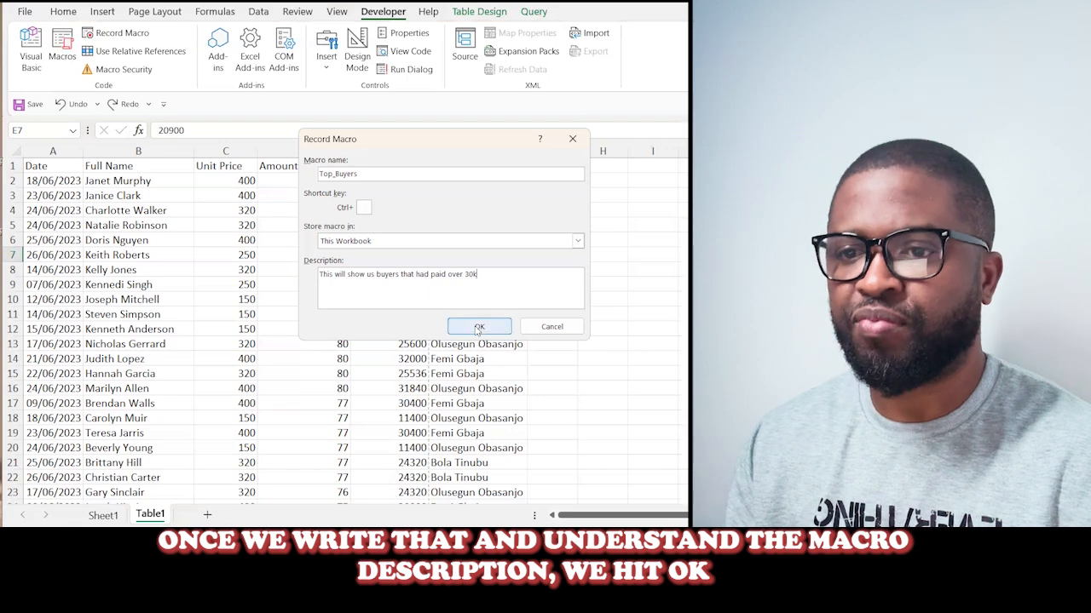
{"action": "left_click", "coordinate": [478, 328]}
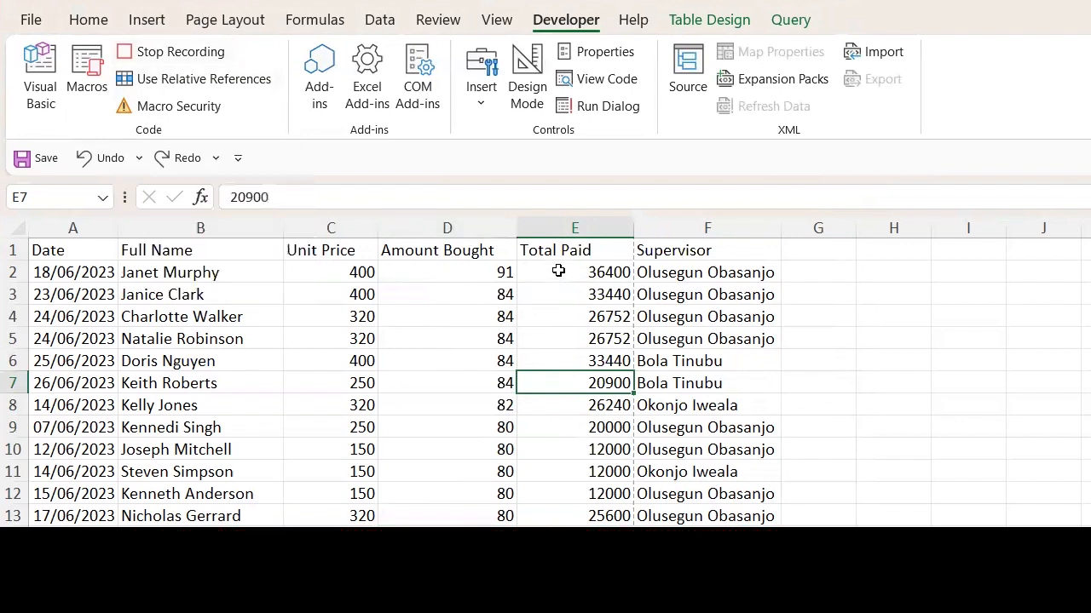
- Create a Greater Than highlight rule with threshold 29999 for all Total Paid values from E2 down
{"action": "left_click", "coordinate": [570, 227]}
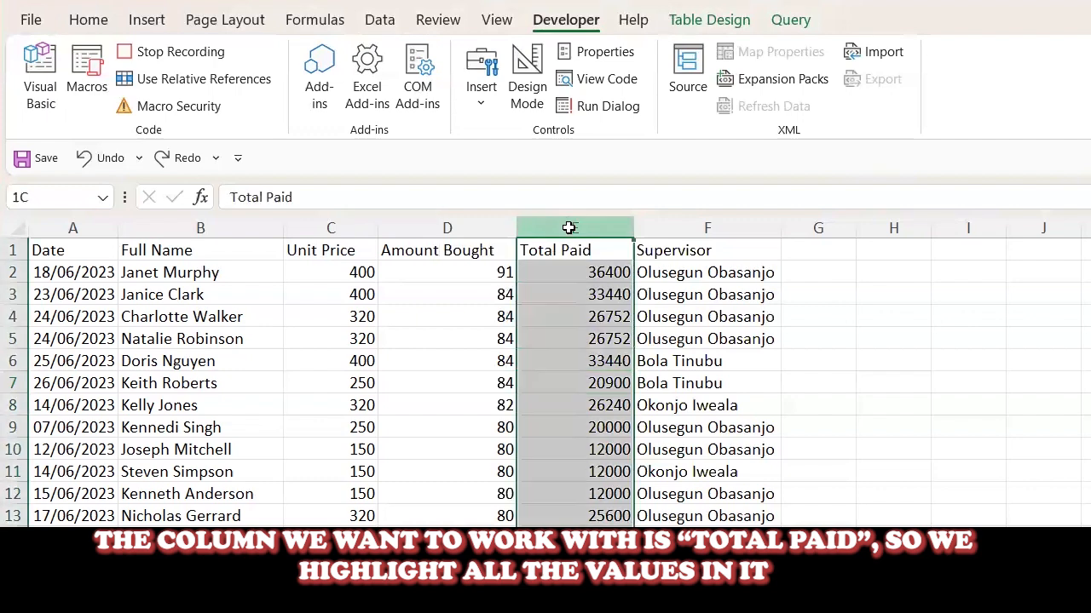
{"action": "left_click", "coordinate": [558, 275]}
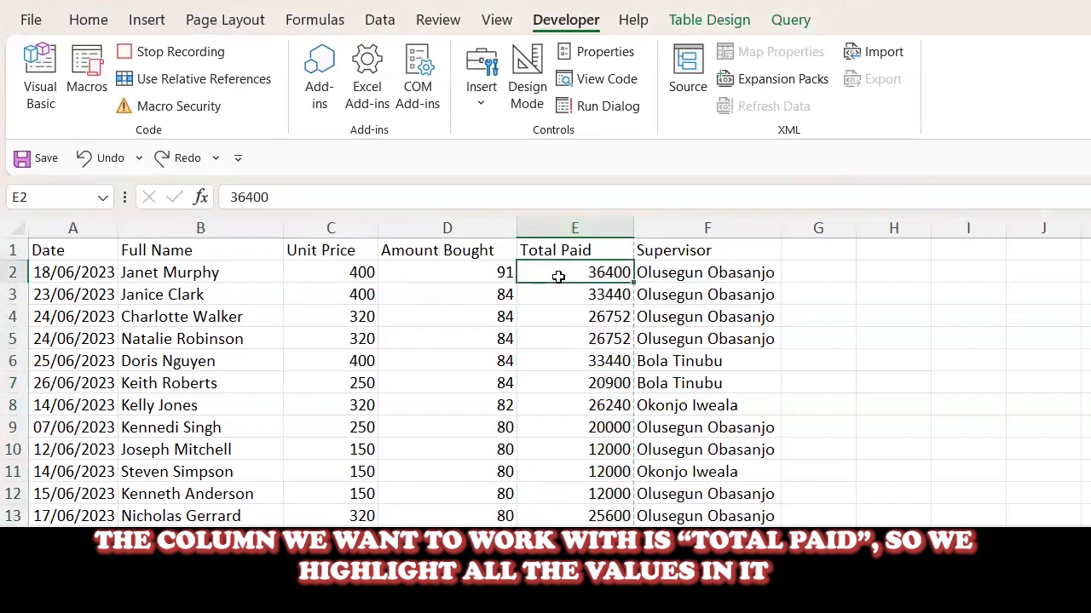
{"action": "key", "text": "ctrl+shift+Down"}
{"action": "scroll", "coordinate": [559, 275], "scroll_direction": "up", "scroll_amount": 8}
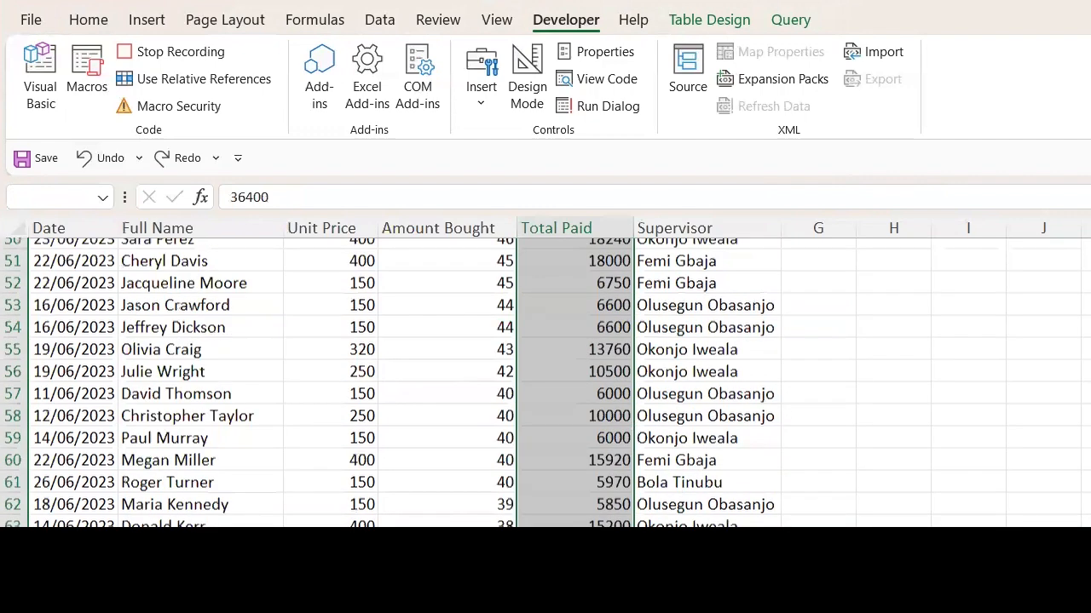
{"action": "scroll", "coordinate": [991, 426], "scroll_direction": "up", "scroll_amount": 17}
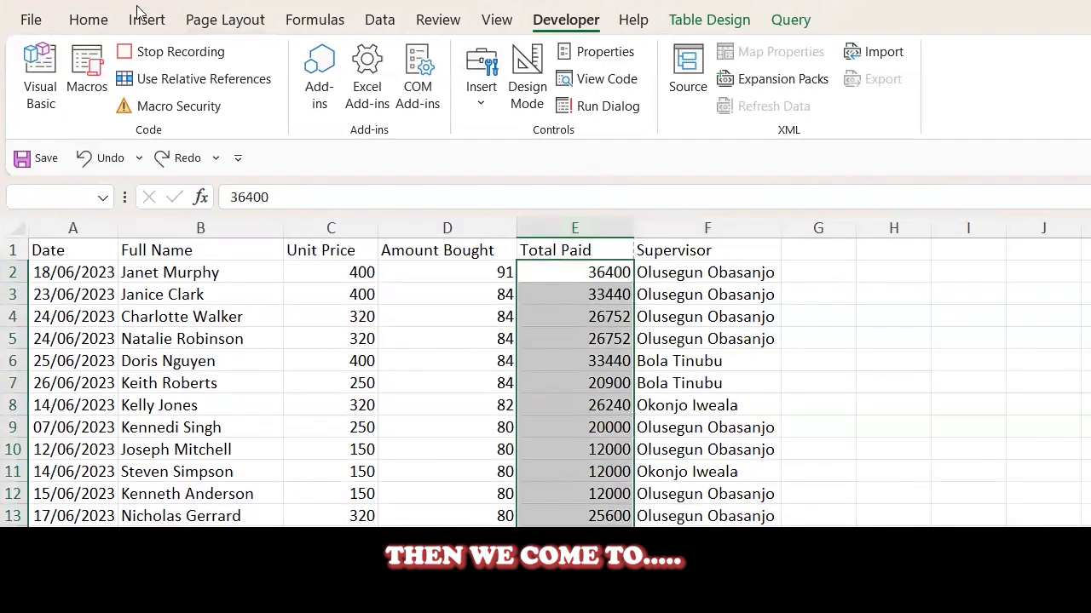
{"action": "left_click", "coordinate": [88, 19]}
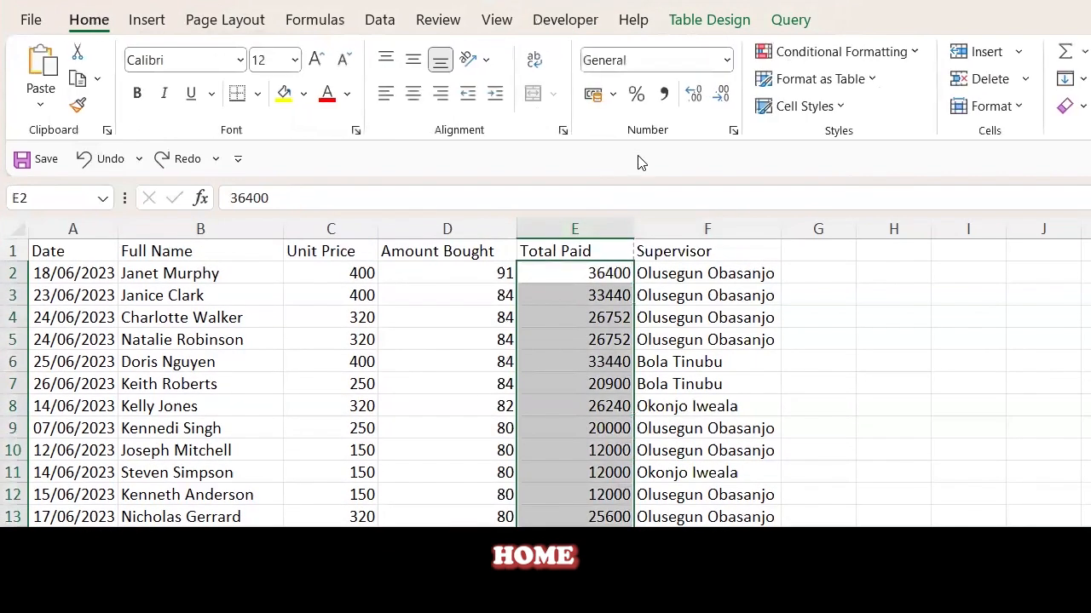
{"action": "left_click", "coordinate": [894, 54]}
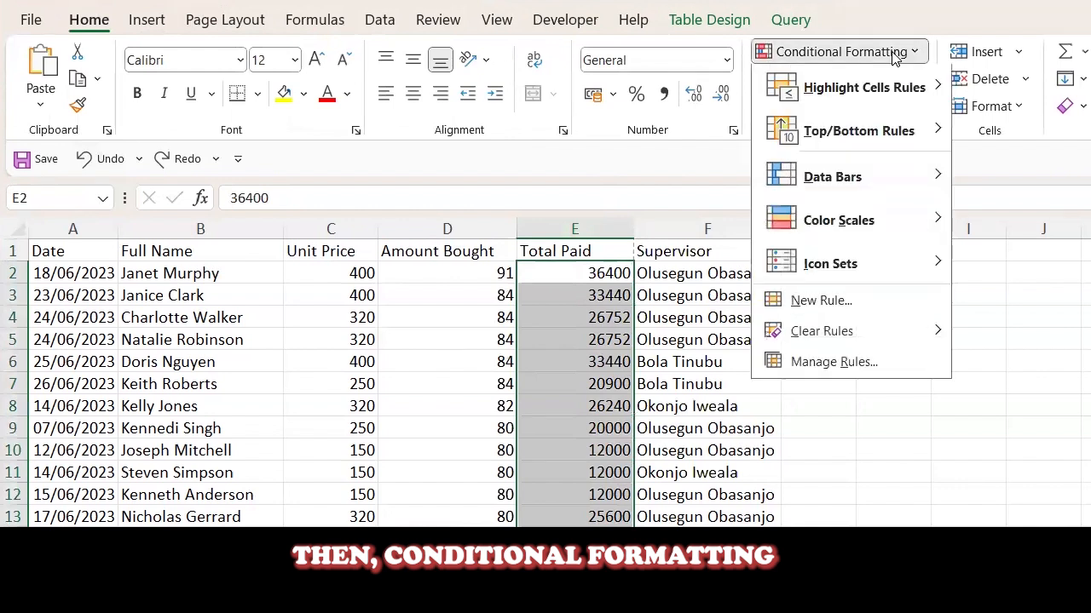
{"action": "mouse_move", "coordinate": [872, 98]}
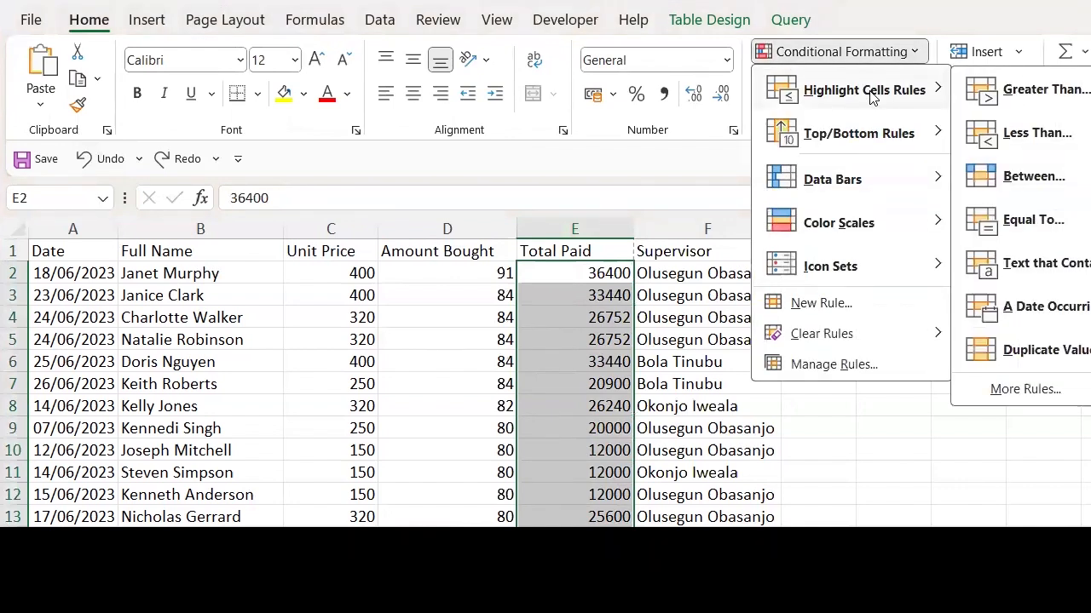
{"action": "left_click", "coordinate": [1012, 100]}
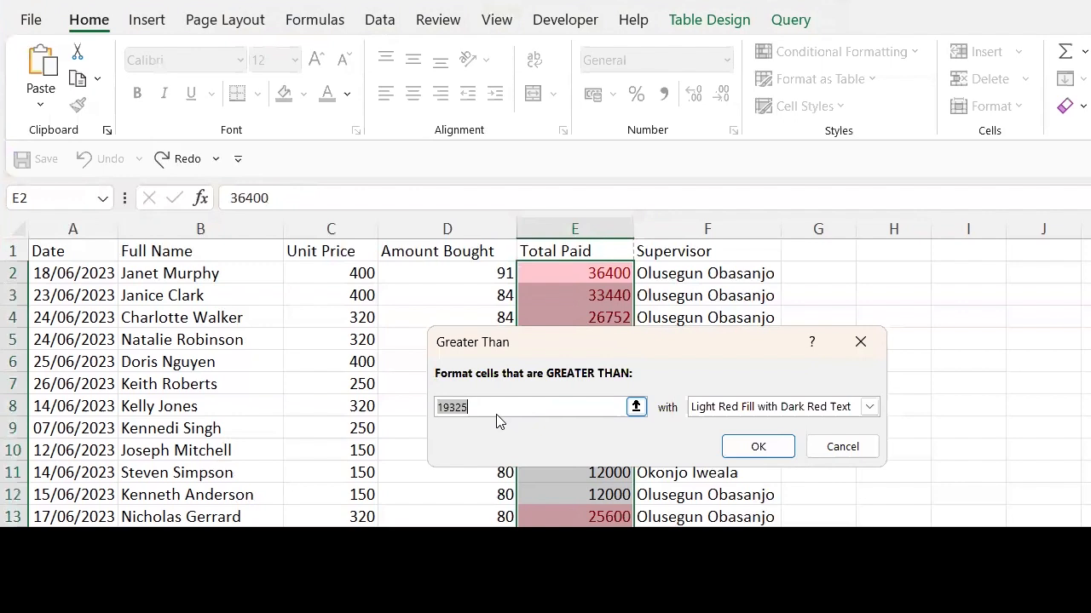
{"action": "type", "text": "29"}
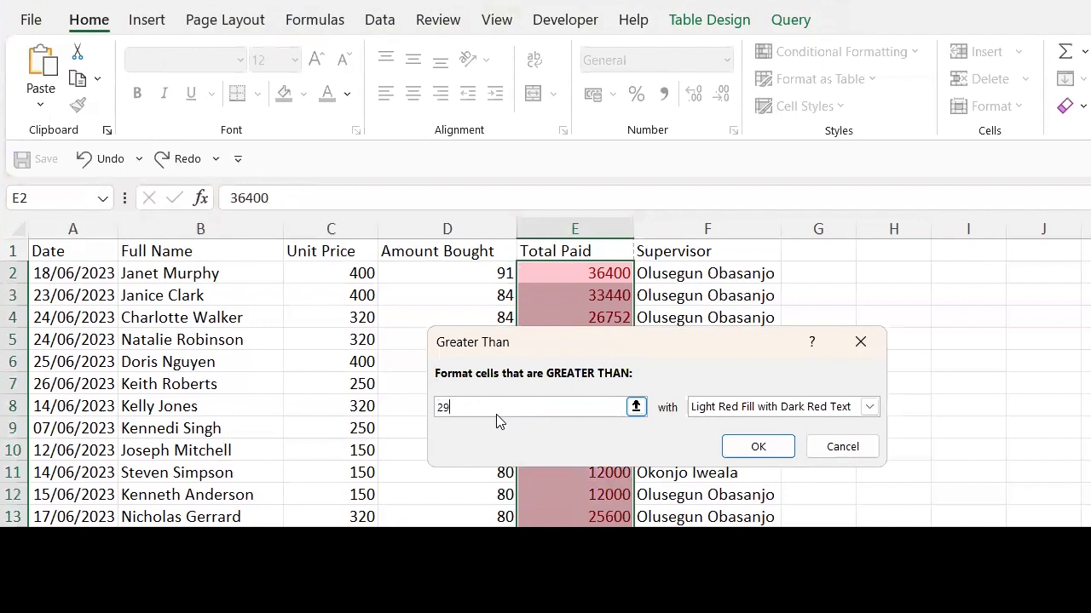
{"action": "type", "text": "999"}
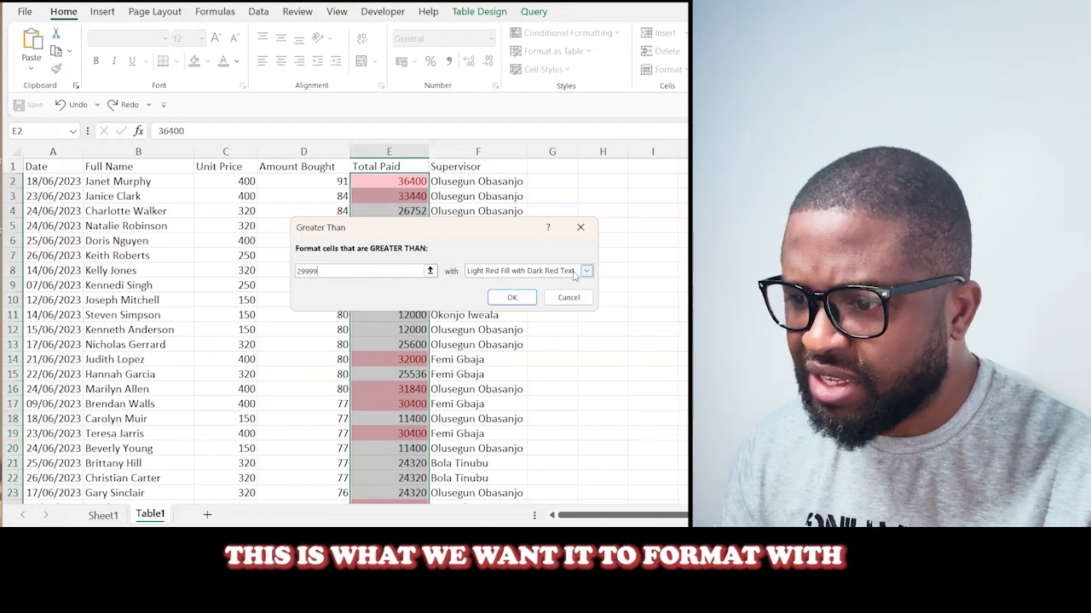
- Try Yellow Fill with Dark Yellow Text and Green Fill with Dark Green Text as the rule's format
{"action": "left_click", "coordinate": [575, 274]}
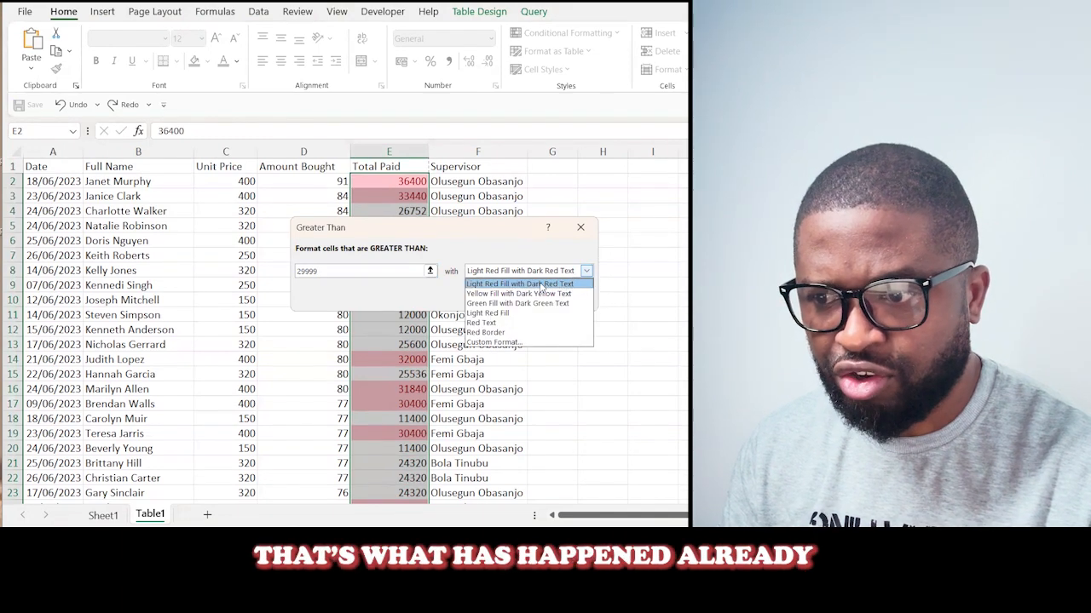
{"action": "left_click", "coordinate": [493, 294]}
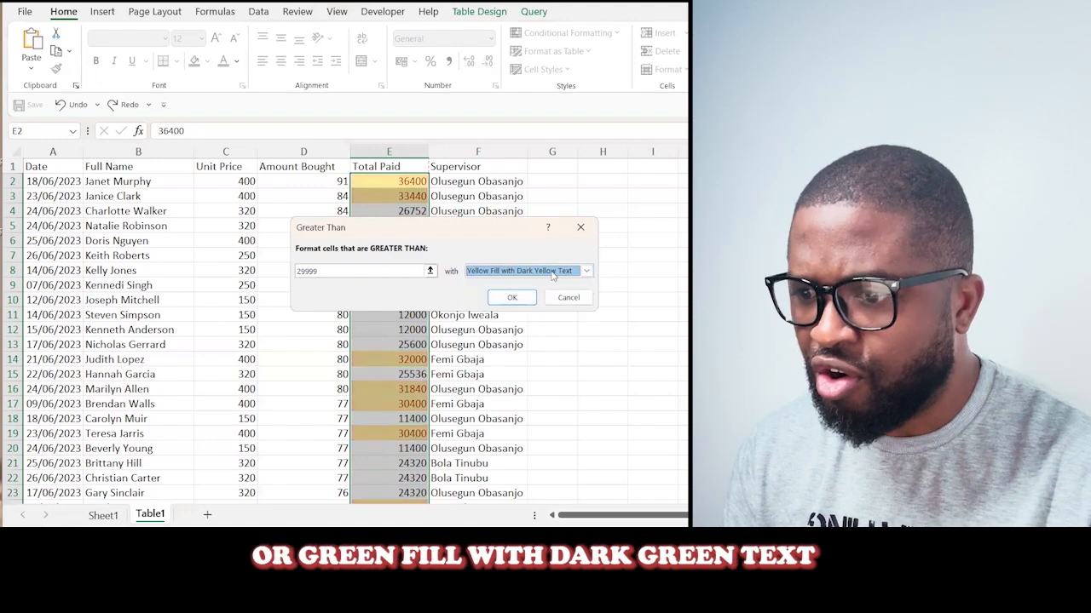
{"action": "left_click", "coordinate": [545, 271]}
{"action": "left_click", "coordinate": [511, 305]}
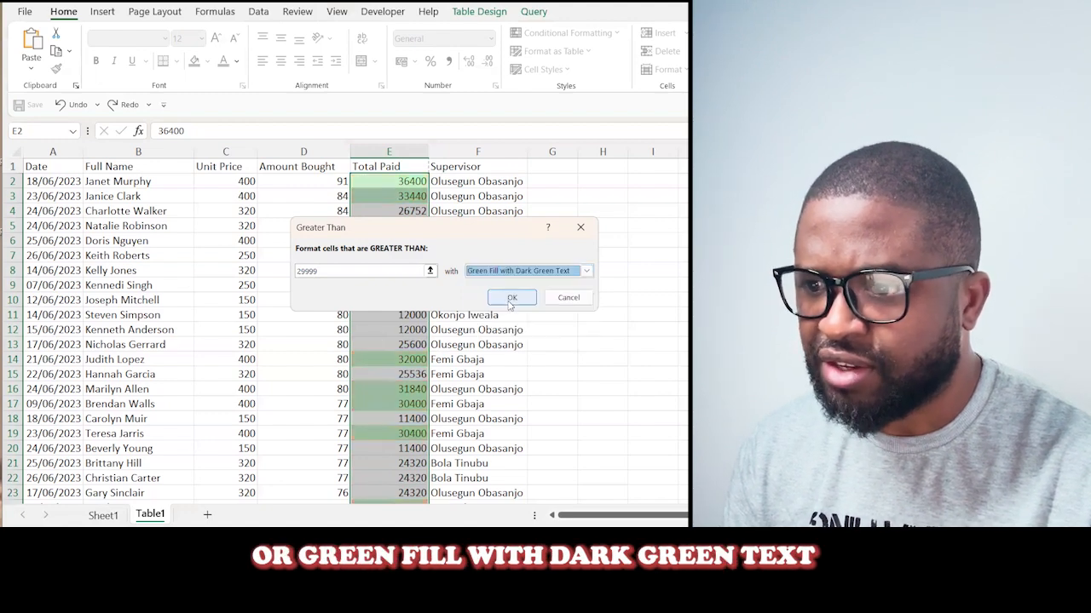
- Examine the custom format's fill, border, font and number options, and leave without changing anything
{"action": "left_click", "coordinate": [563, 273]}
{"action": "left_click", "coordinate": [493, 343]}
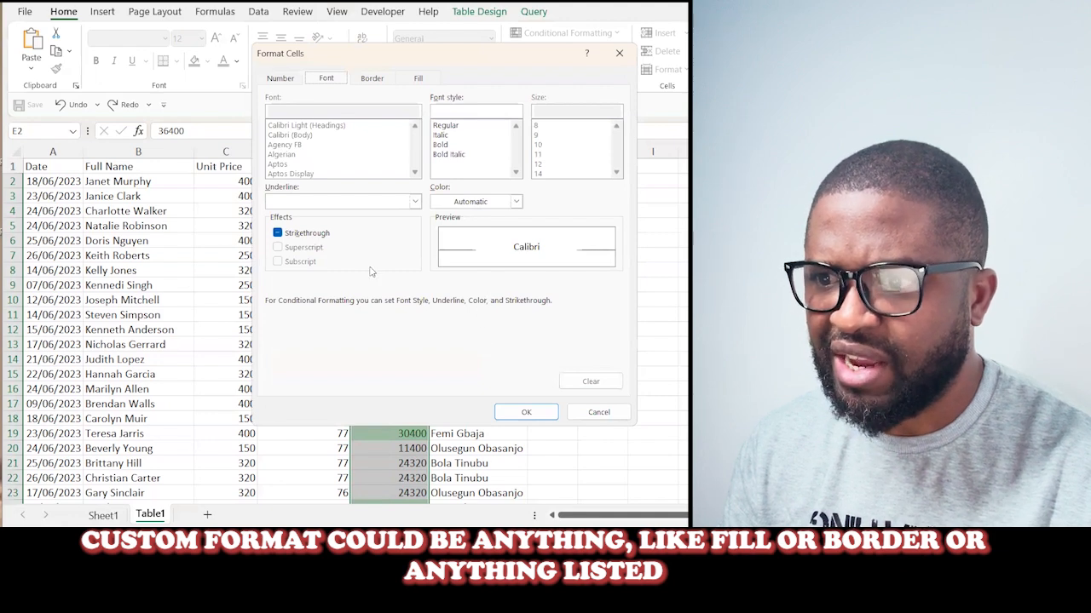
{"action": "left_click", "coordinate": [418, 78]}
{"action": "left_click", "coordinate": [371, 77]}
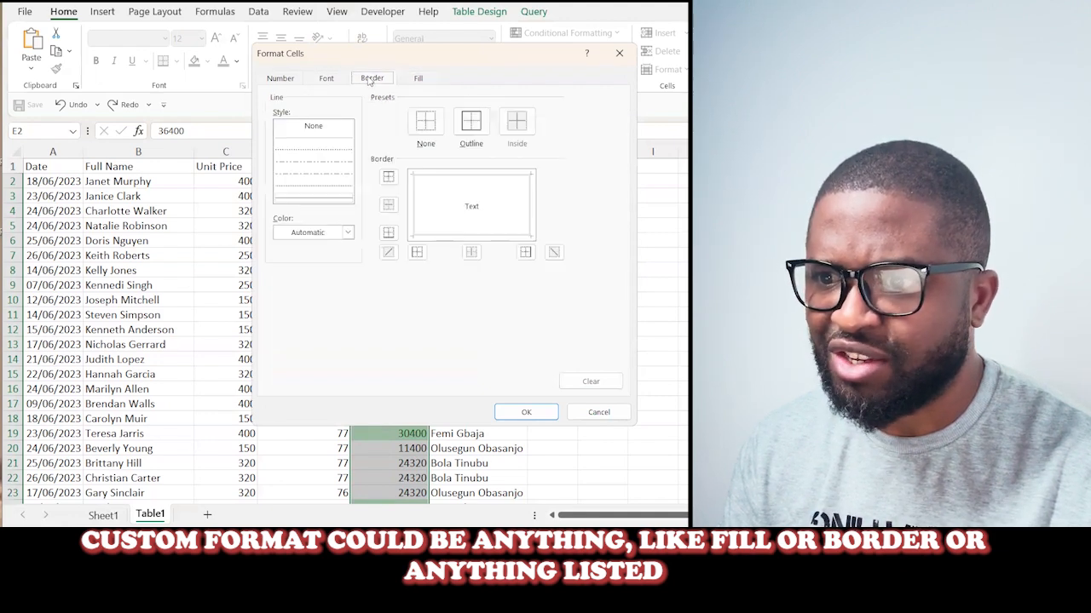
{"action": "left_click", "coordinate": [278, 78]}
{"action": "left_click", "coordinate": [324, 79]}
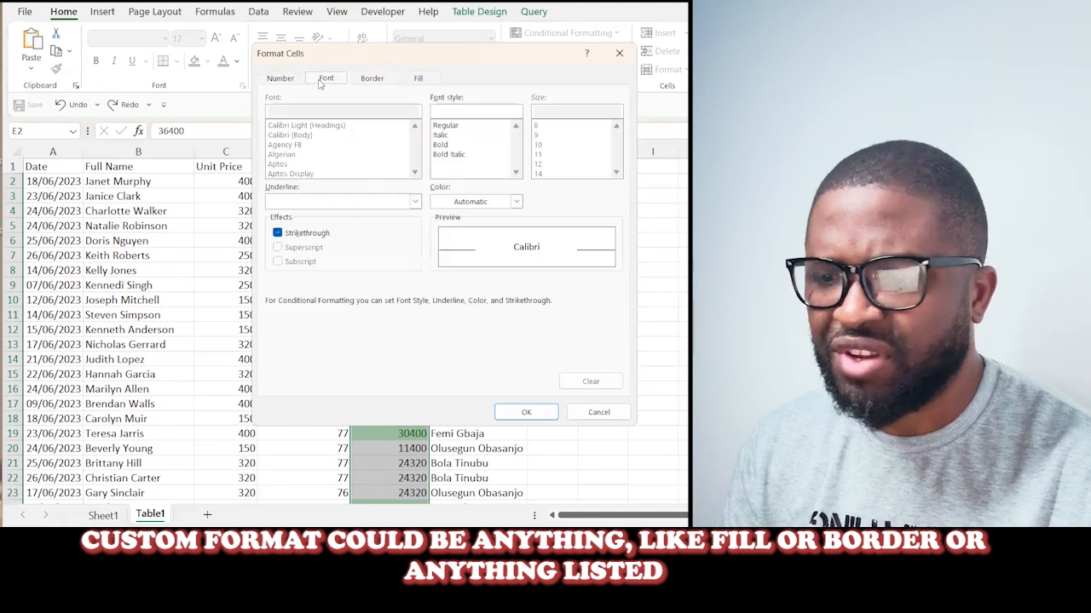
{"action": "left_click", "coordinate": [280, 80]}
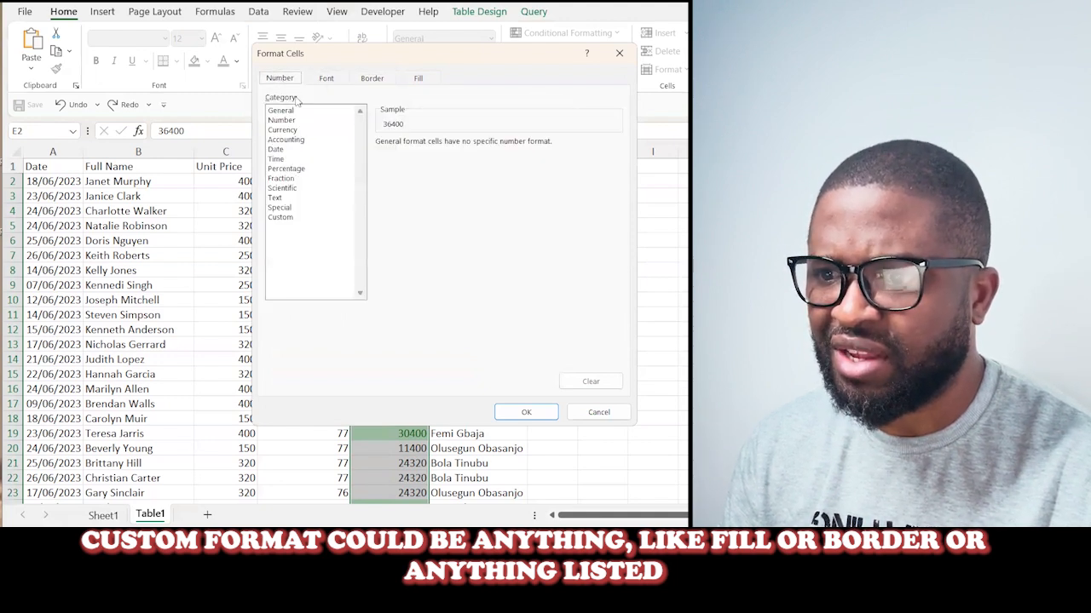
{"action": "left_click", "coordinate": [598, 412]}
- Set the rule's format to Light Red Fill with Dark Red Text and apply the rule
{"action": "left_click", "coordinate": [529, 272]}
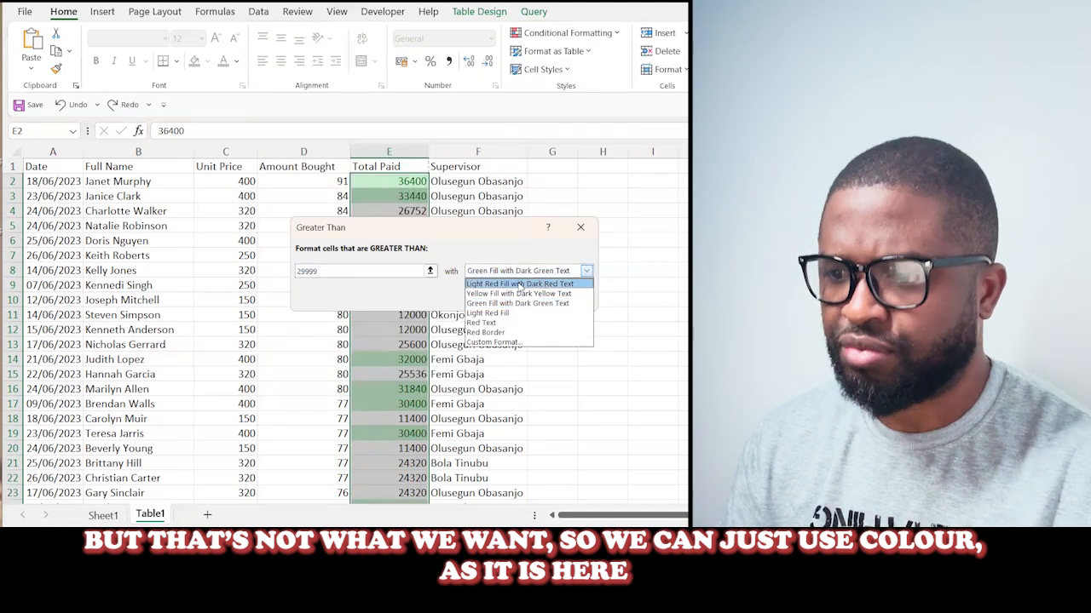
{"action": "left_click", "coordinate": [534, 284]}
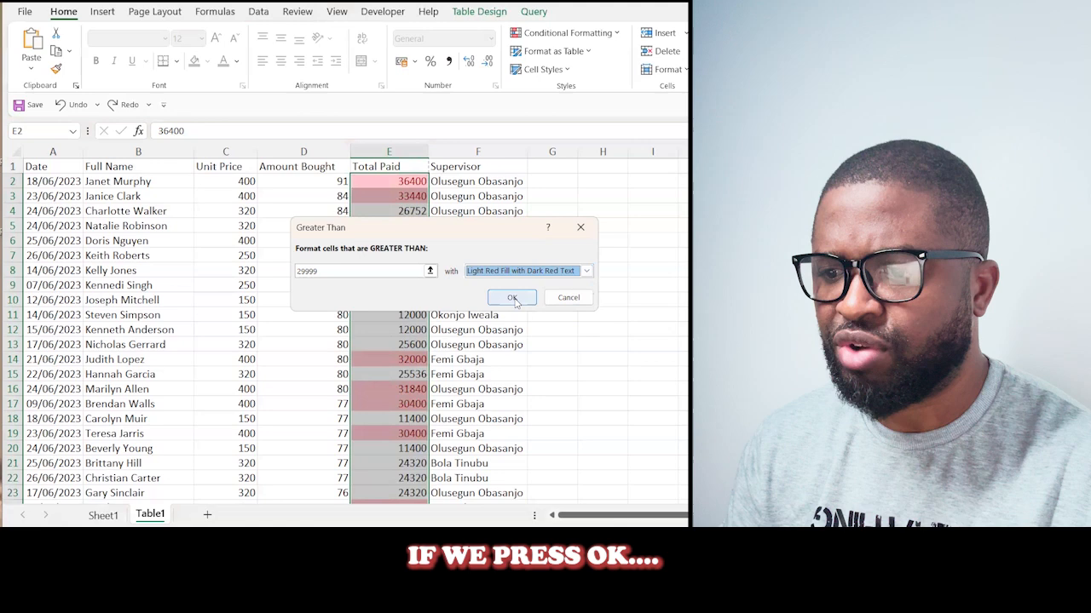
{"action": "left_click", "coordinate": [512, 298]}
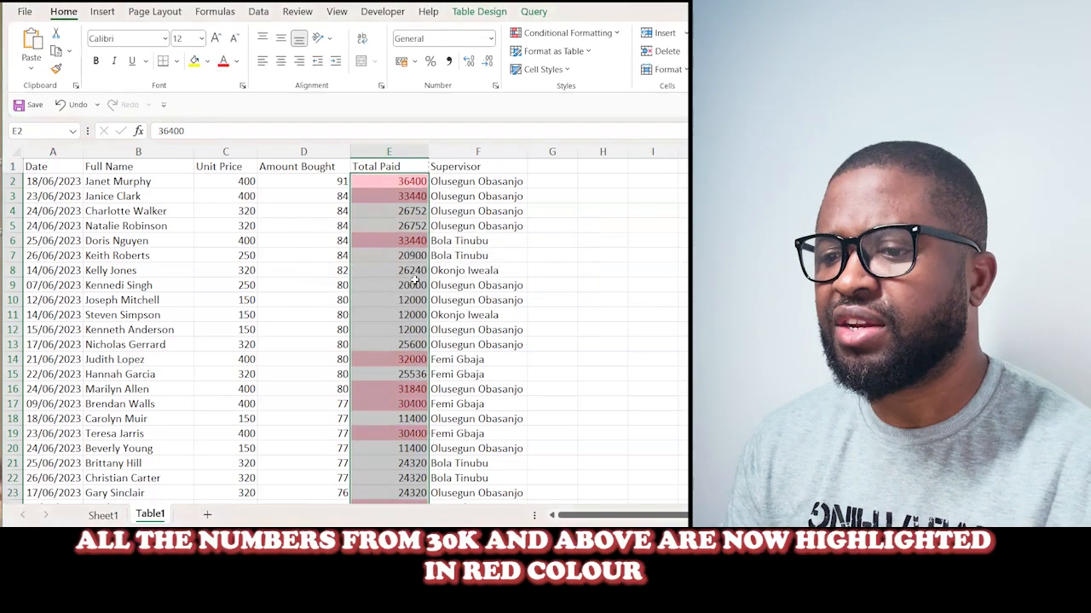
- Look through the whole table to examine which Total Paid values are highlighted, and return to the first rows
{"action": "left_click", "coordinate": [405, 227]}
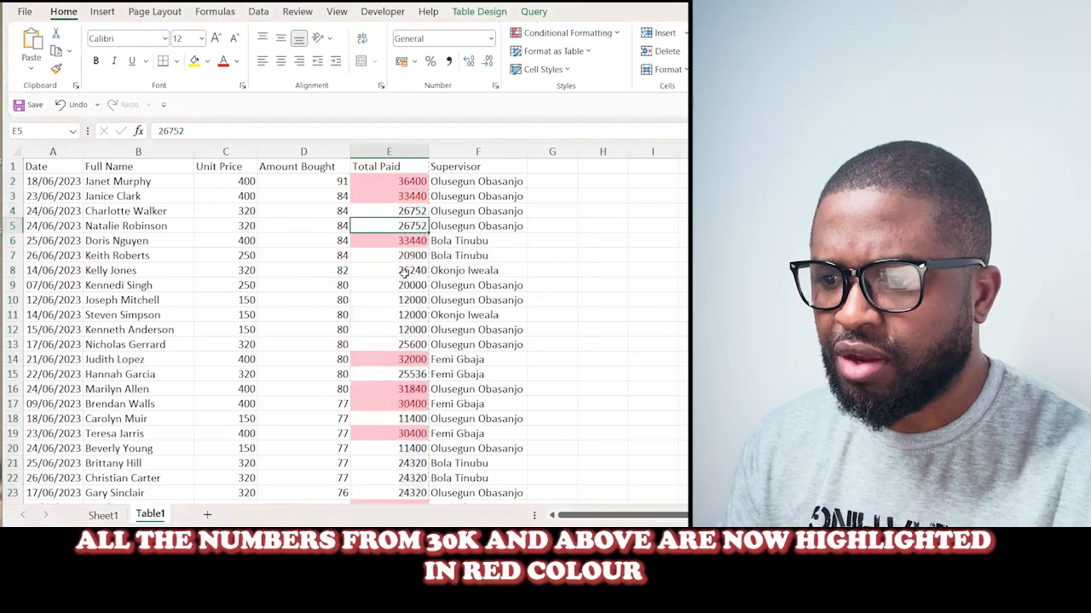
{"action": "scroll", "coordinate": [406, 256], "scroll_direction": "down", "scroll_amount": 2}
{"action": "scroll", "coordinate": [404, 275], "scroll_direction": "down", "scroll_amount": 4}
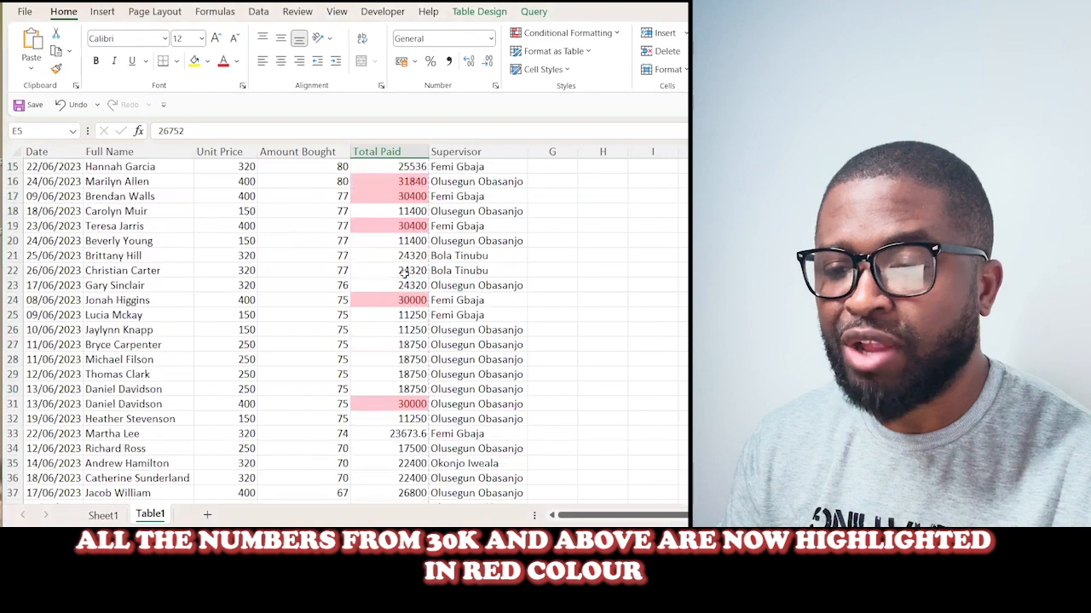
{"action": "scroll", "coordinate": [405, 272], "scroll_direction": "down", "scroll_amount": 5}
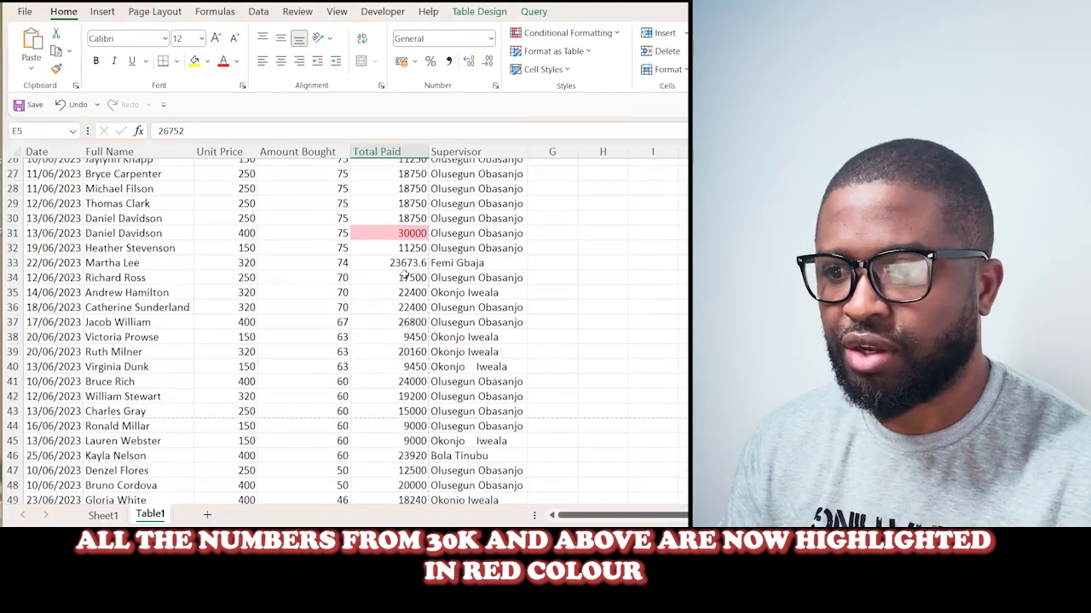
{"action": "scroll", "coordinate": [406, 274], "scroll_direction": "up", "scroll_amount": 1}
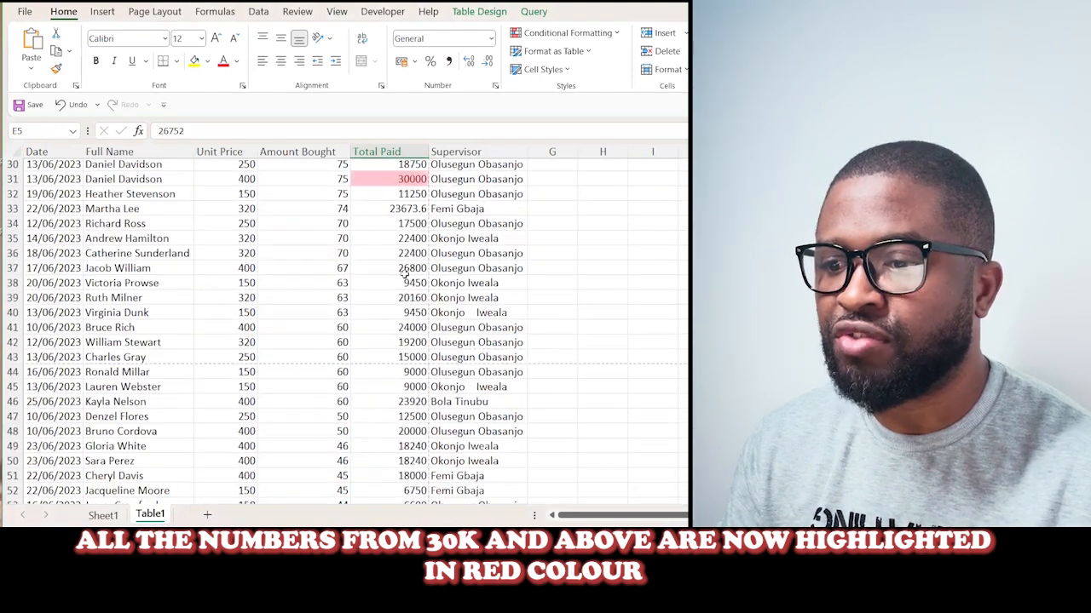
{"action": "scroll", "coordinate": [406, 274], "scroll_direction": "down", "scroll_amount": 5}
{"action": "scroll", "coordinate": [405, 275], "scroll_direction": "down", "scroll_amount": 14}
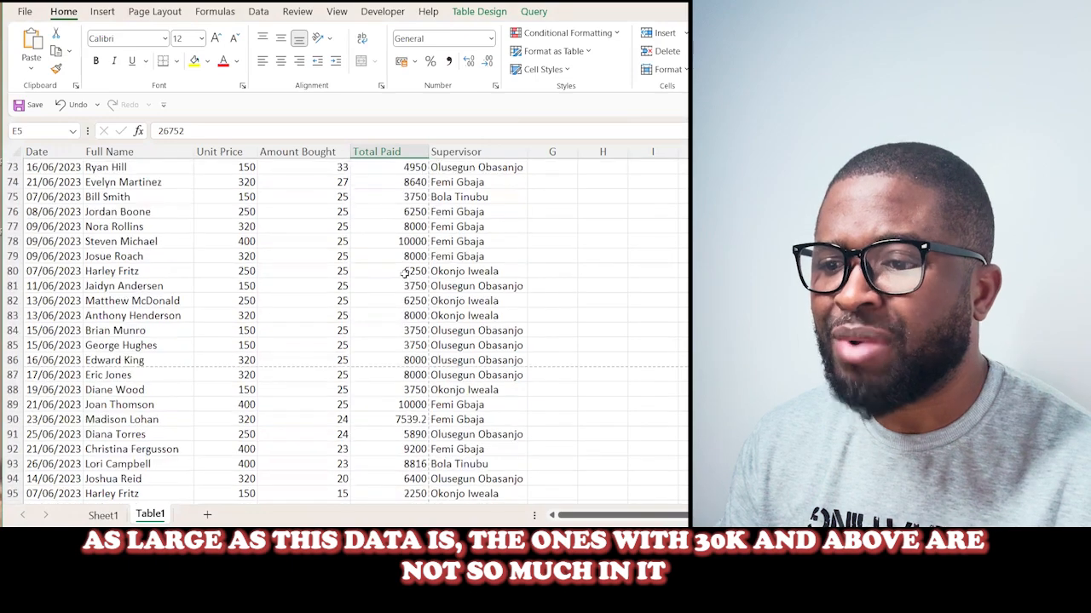
{"action": "scroll", "coordinate": [405, 273], "scroll_direction": "up", "scroll_amount": 13}
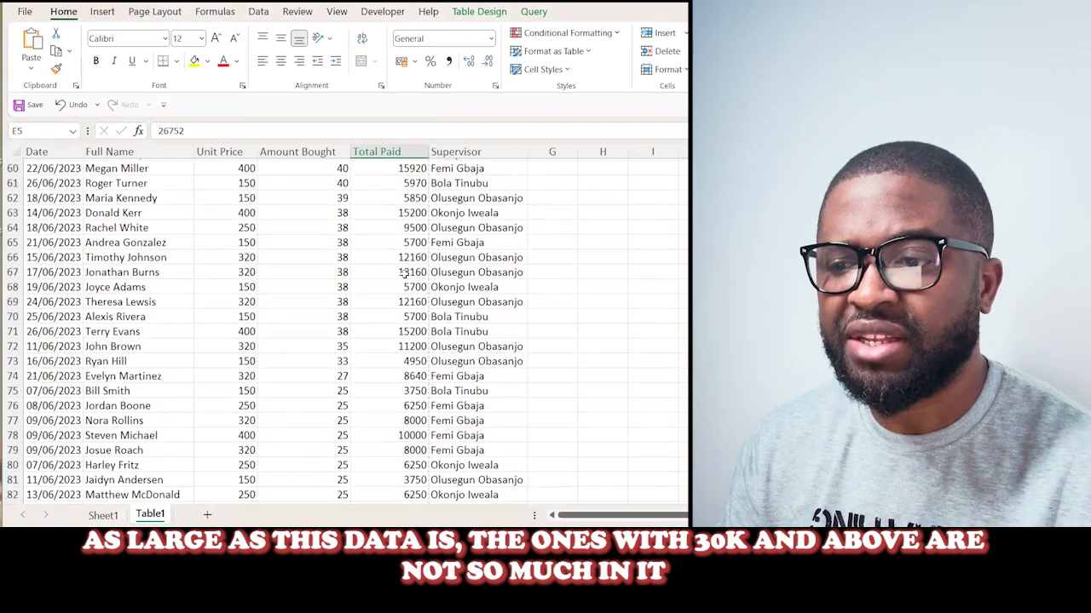
{"action": "scroll", "coordinate": [405, 273], "scroll_direction": "up", "scroll_amount": 9}
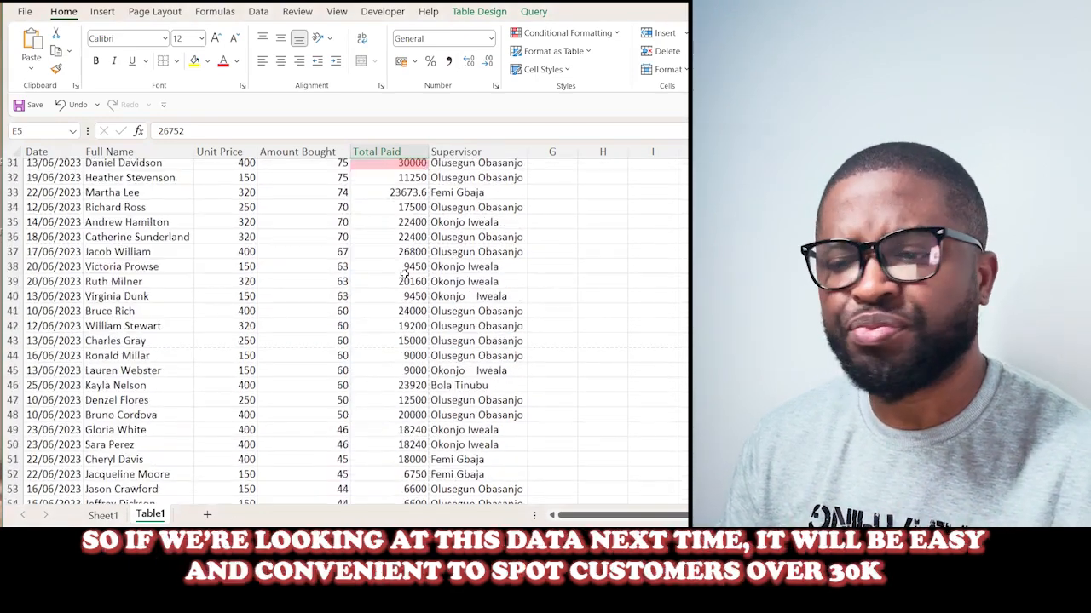
{"action": "scroll", "coordinate": [405, 274], "scroll_direction": "up", "scroll_amount": 3}
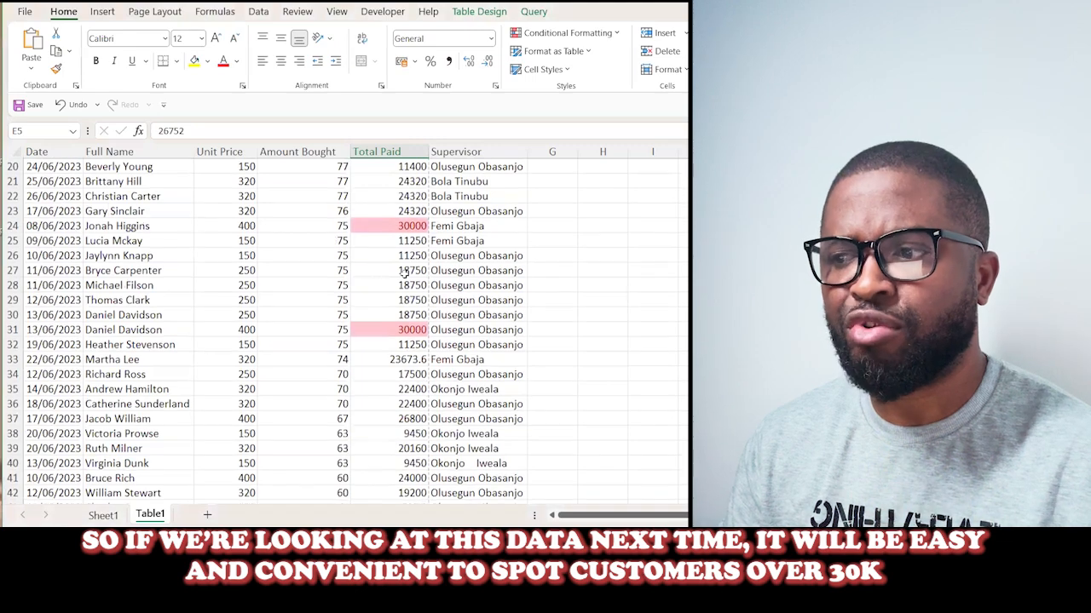
{"action": "scroll", "coordinate": [405, 274], "scroll_direction": "up", "scroll_amount": 3}
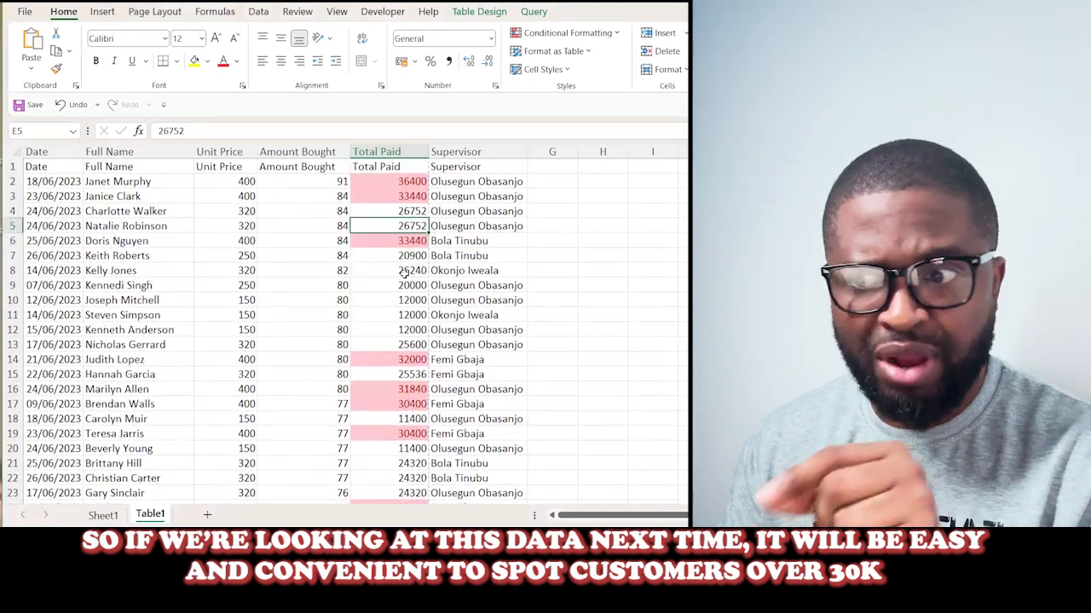
{"action": "scroll", "coordinate": [404, 273], "scroll_direction": "up", "scroll_amount": 1}
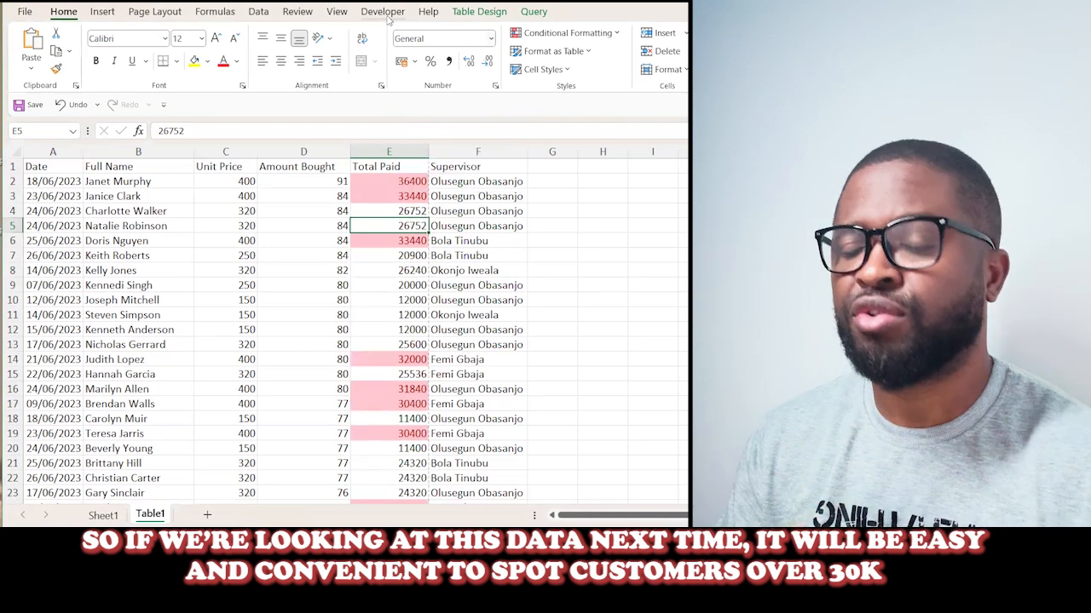
- Stop recording the macro and undo the highlight rule on the Total Paid column
{"action": "left_click", "coordinate": [384, 12]}
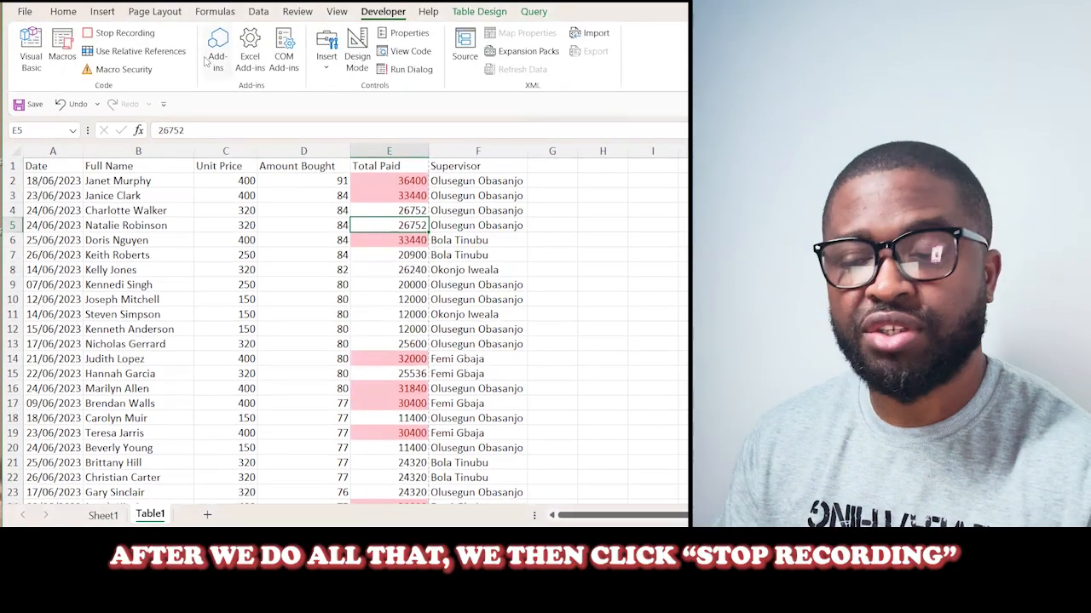
{"action": "left_click", "coordinate": [125, 34]}
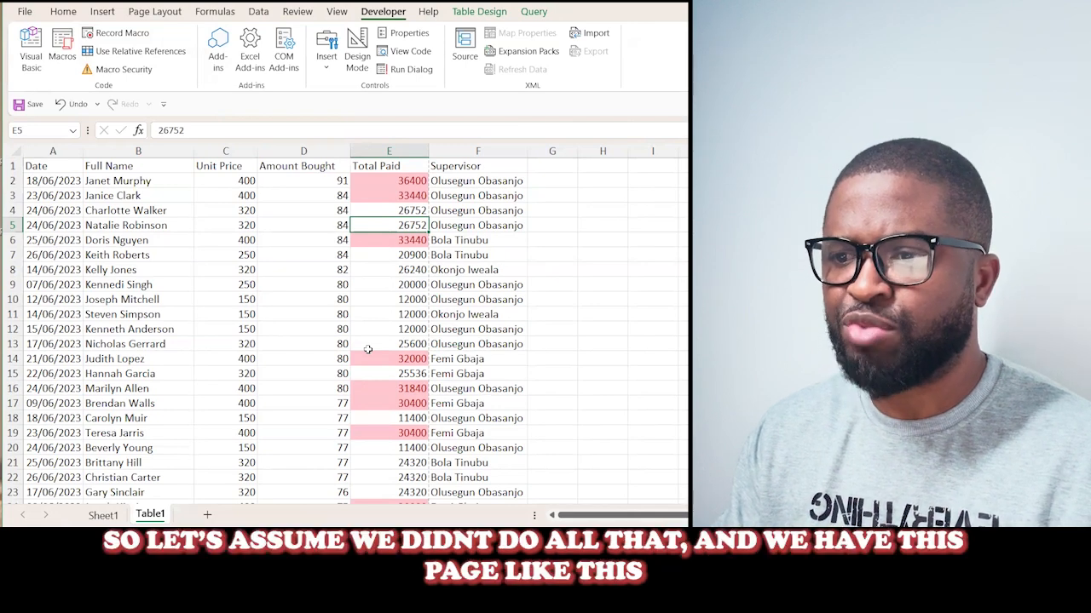
{"action": "key", "text": "ctrl+z"}
{"action": "left_click", "coordinate": [337, 329]}
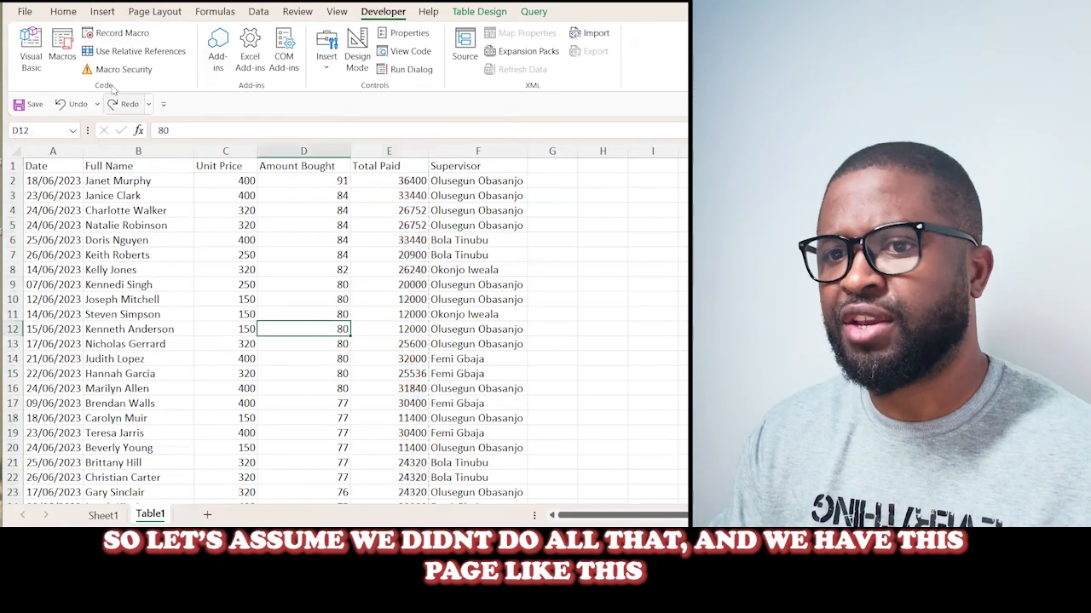
{"action": "left_click", "coordinate": [68, 13]}
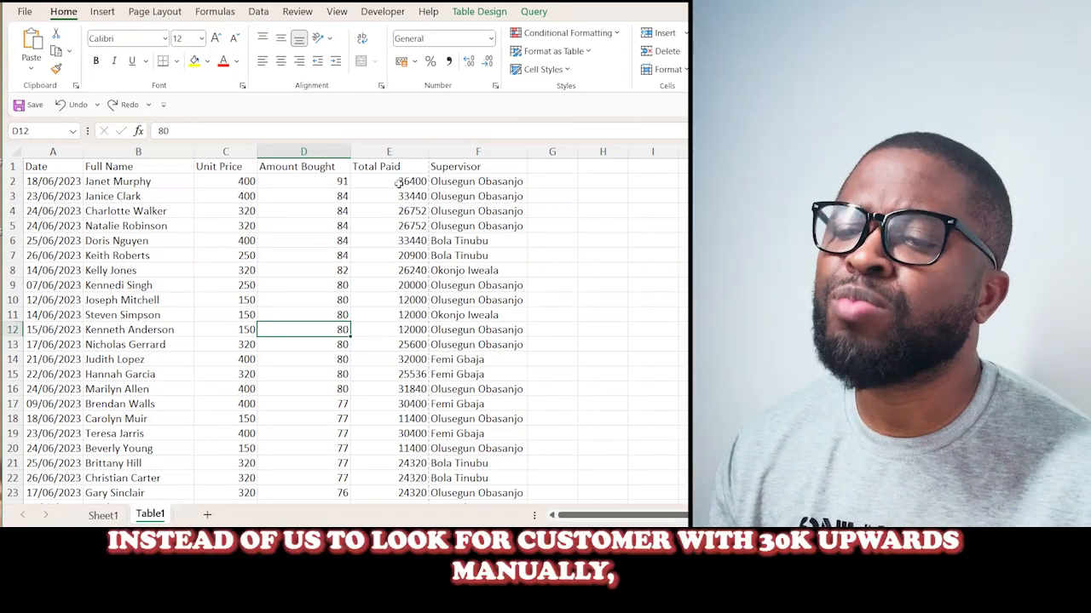
{"action": "left_click", "coordinate": [398, 183]}
{"action": "left_click", "coordinate": [400, 374]}
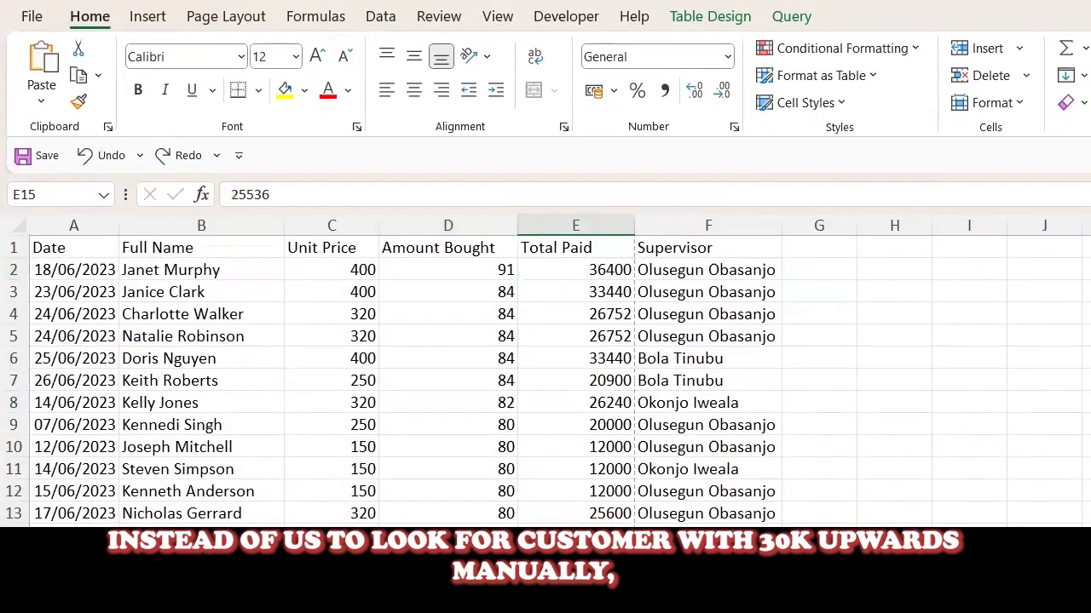
- Run the Top_Buyers macro from this workbook's macro list on the Table1 sheet
{"action": "left_click", "coordinate": [540, 17]}
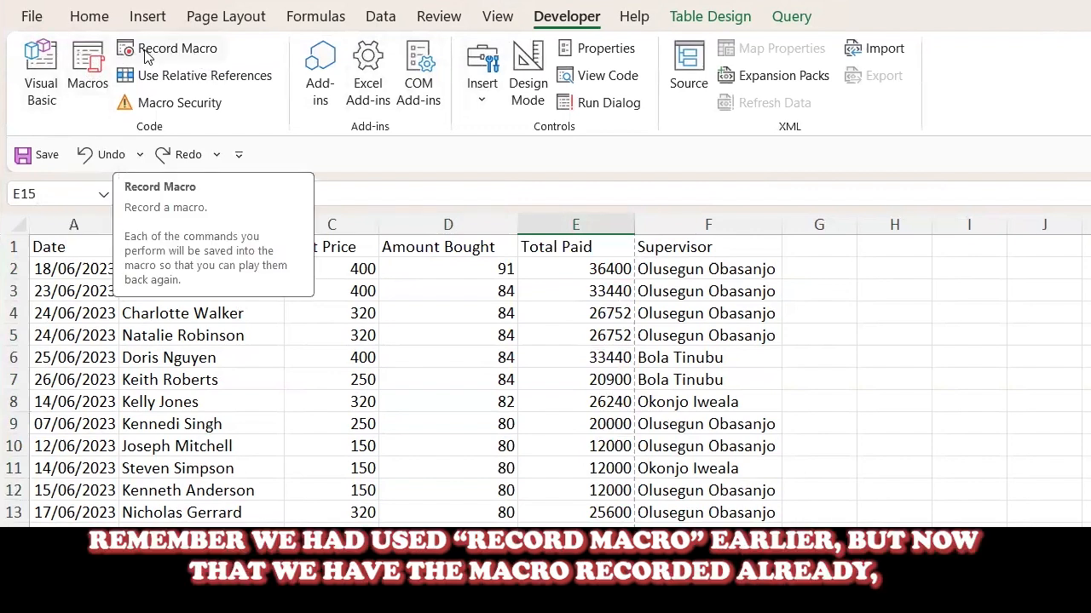
{"action": "left_click", "coordinate": [88, 68]}
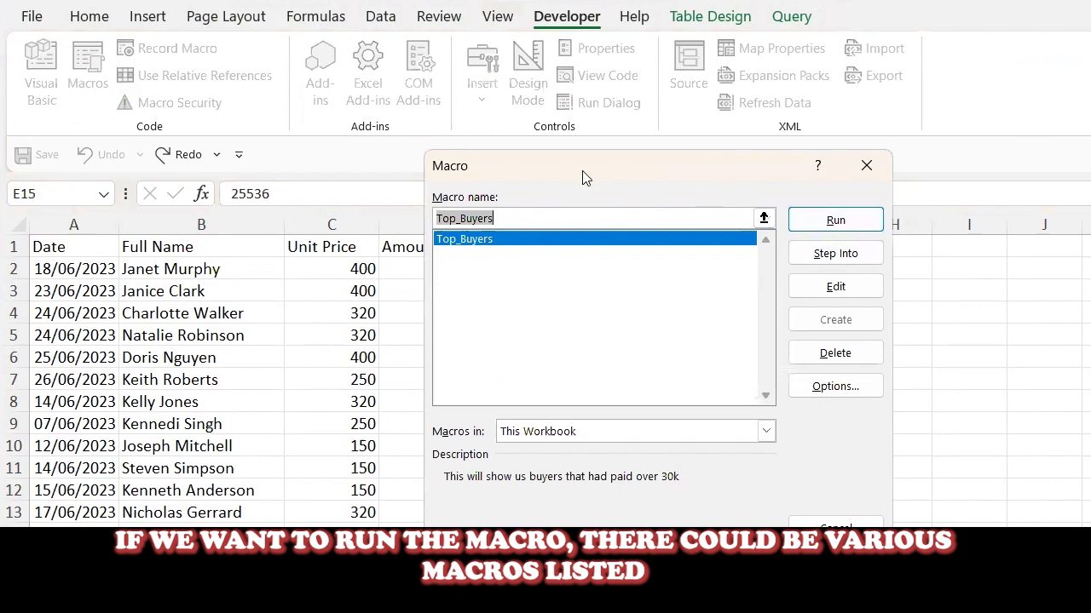
{"action": "left_click_drag", "start_coordinate": [582, 170], "coordinate": [194, 156]}
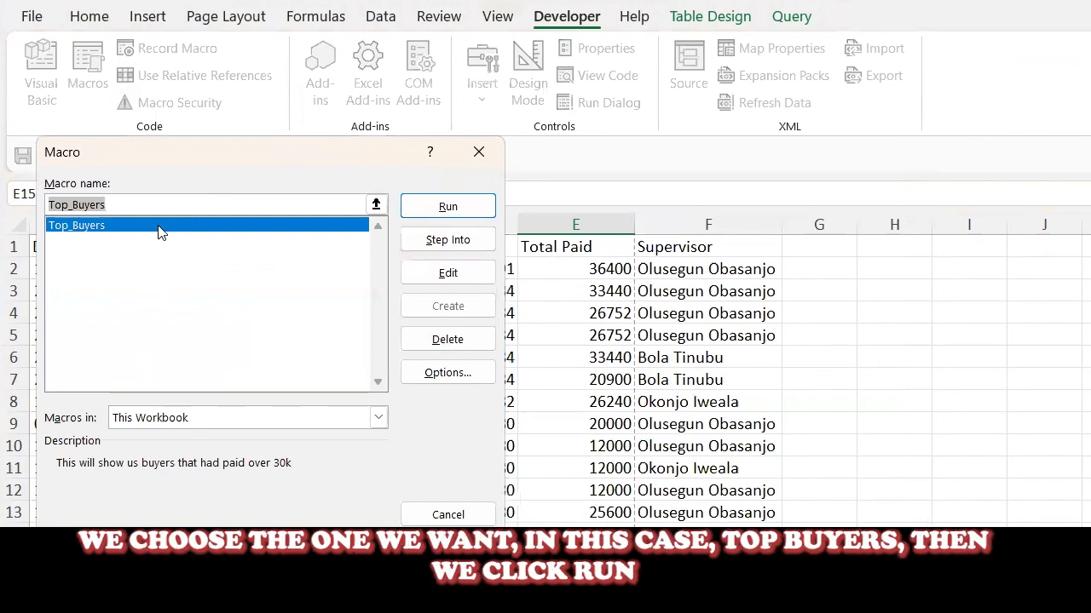
{"action": "left_click", "coordinate": [160, 232]}
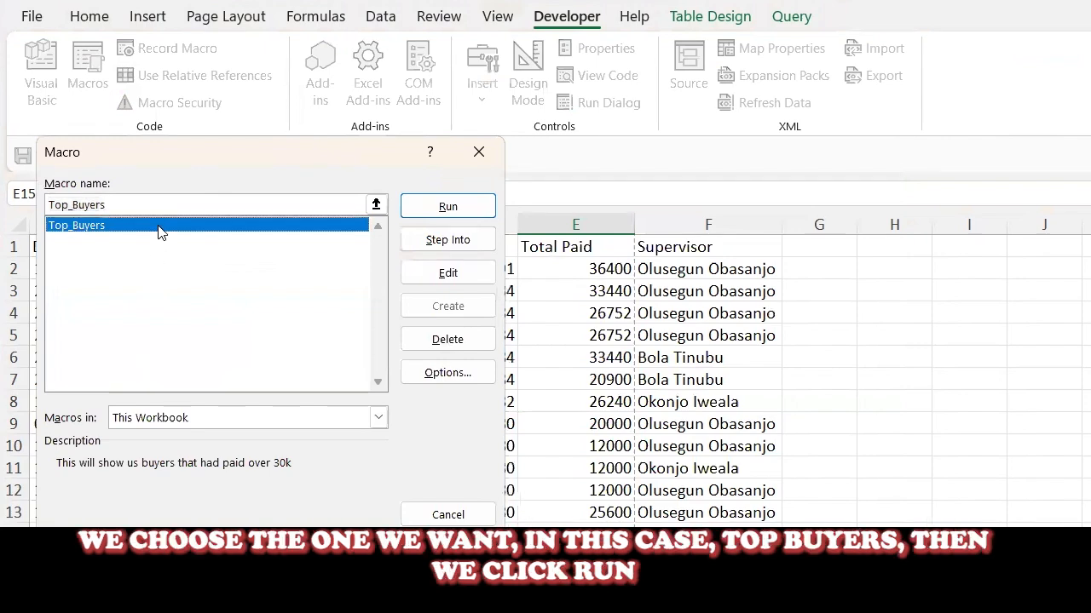
{"action": "left_click", "coordinate": [430, 207]}
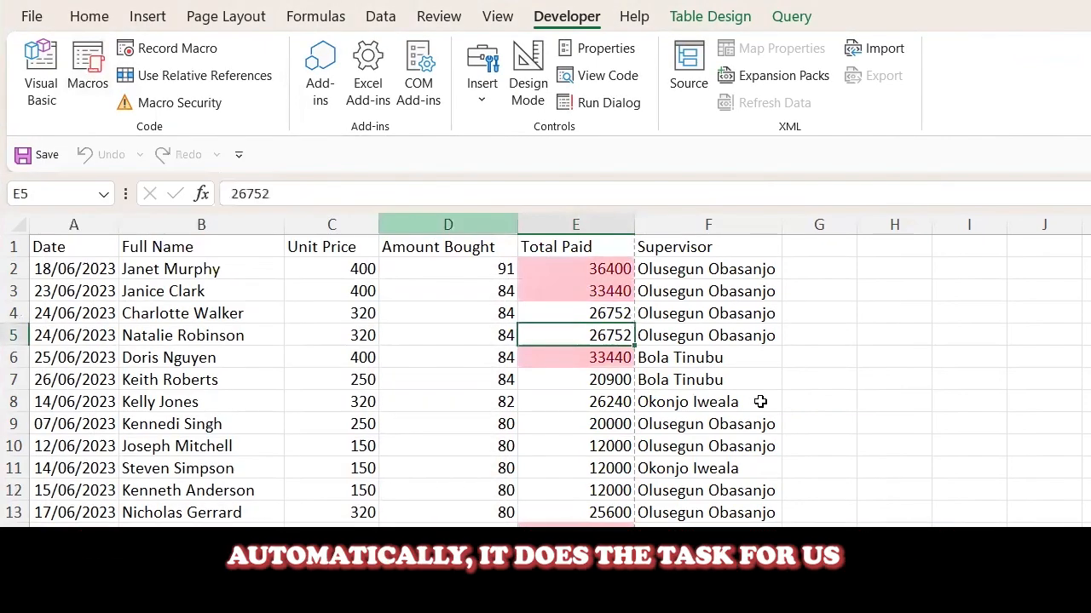
{"action": "left_click", "coordinate": [746, 423]}
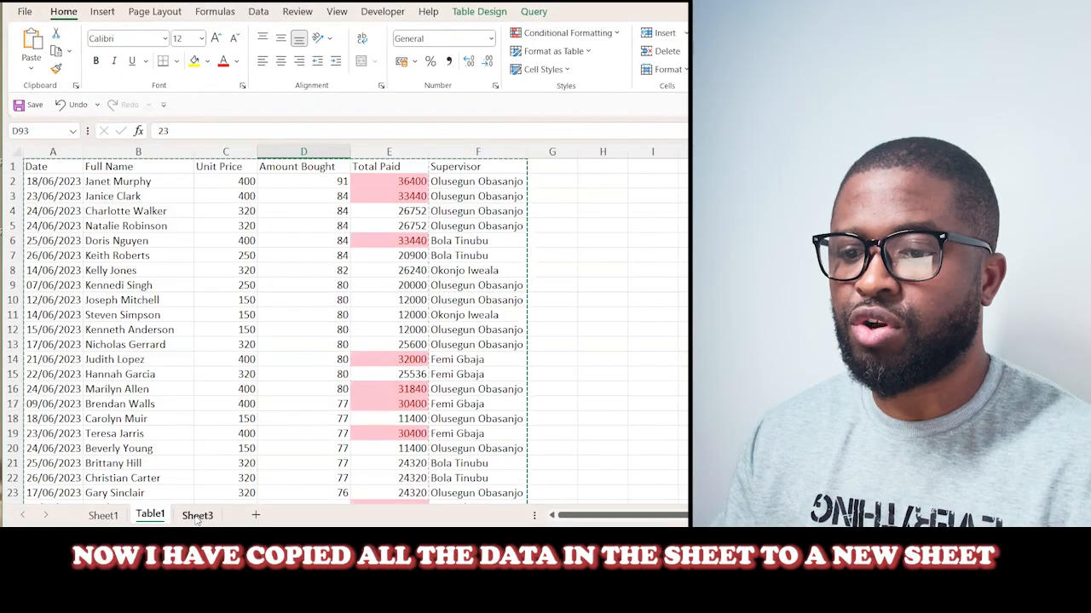
- Switch to Sheet3 and widen the Full Name column so the complete names fit
{"action": "left_click", "coordinate": [197, 515]}
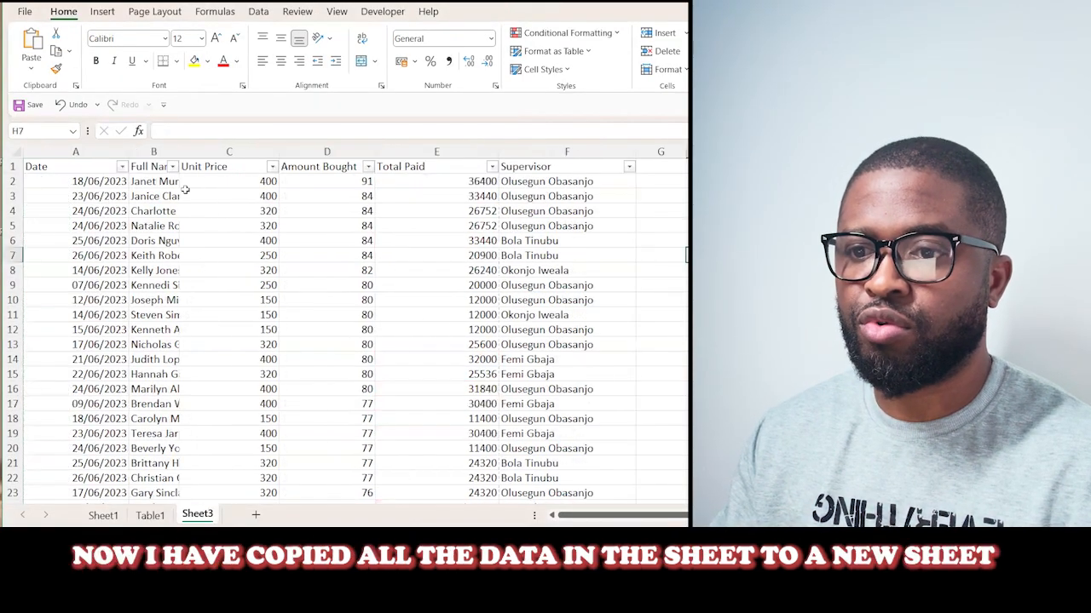
{"action": "left_click_drag", "start_coordinate": [177, 152], "coordinate": [226, 151]}
{"action": "left_click", "coordinate": [271, 268]}
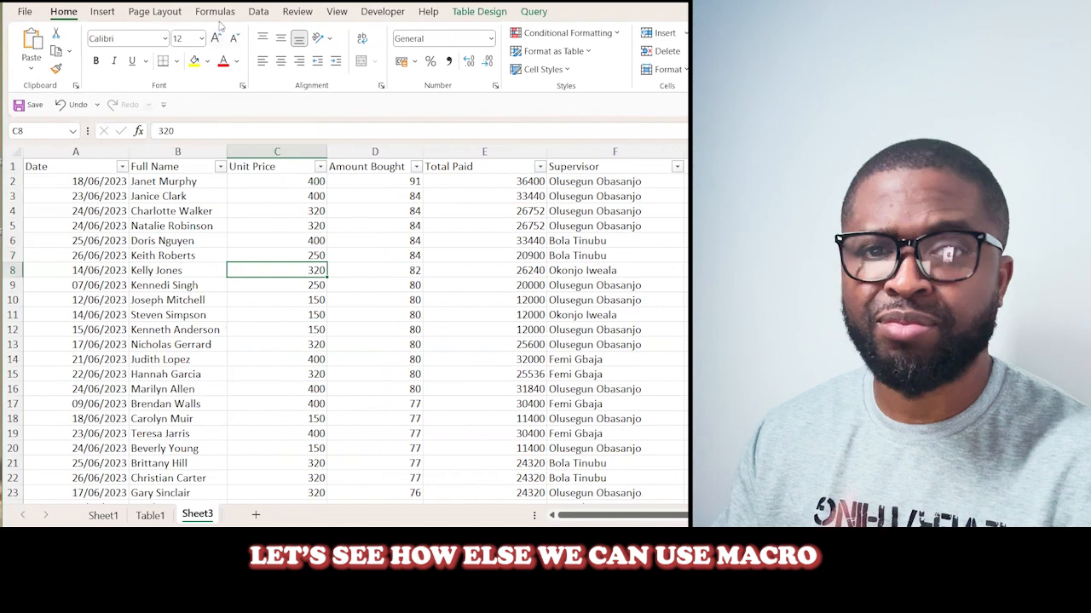
- Draw a form control button over about G5:I6 beside the table and assign the Top_Buyers macro to it
{"action": "left_click", "coordinate": [375, 10]}
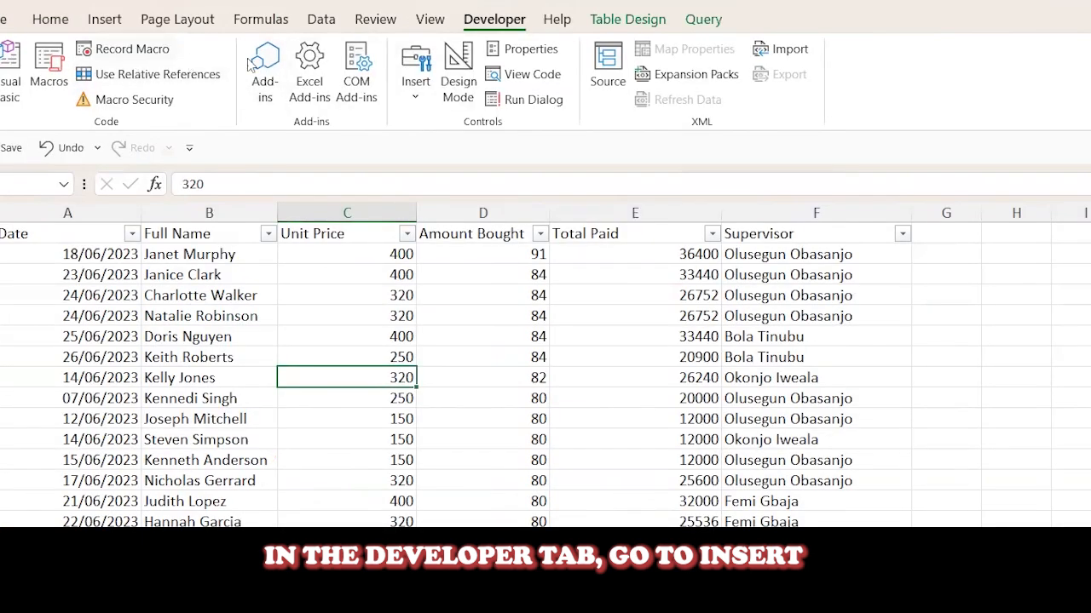
{"action": "left_click", "coordinate": [415, 85]}
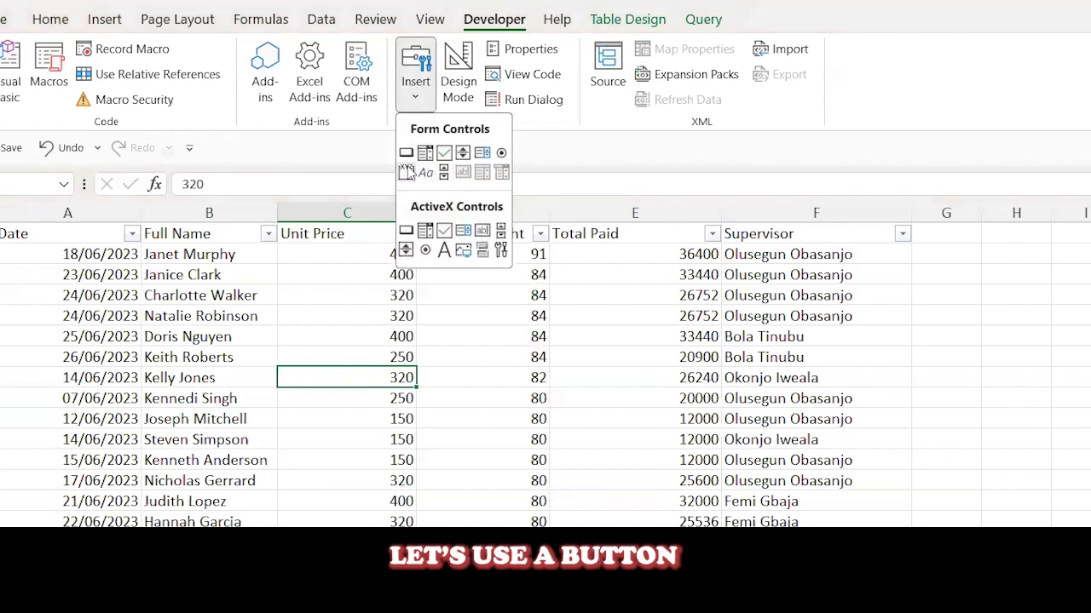
{"action": "left_click", "coordinate": [406, 155]}
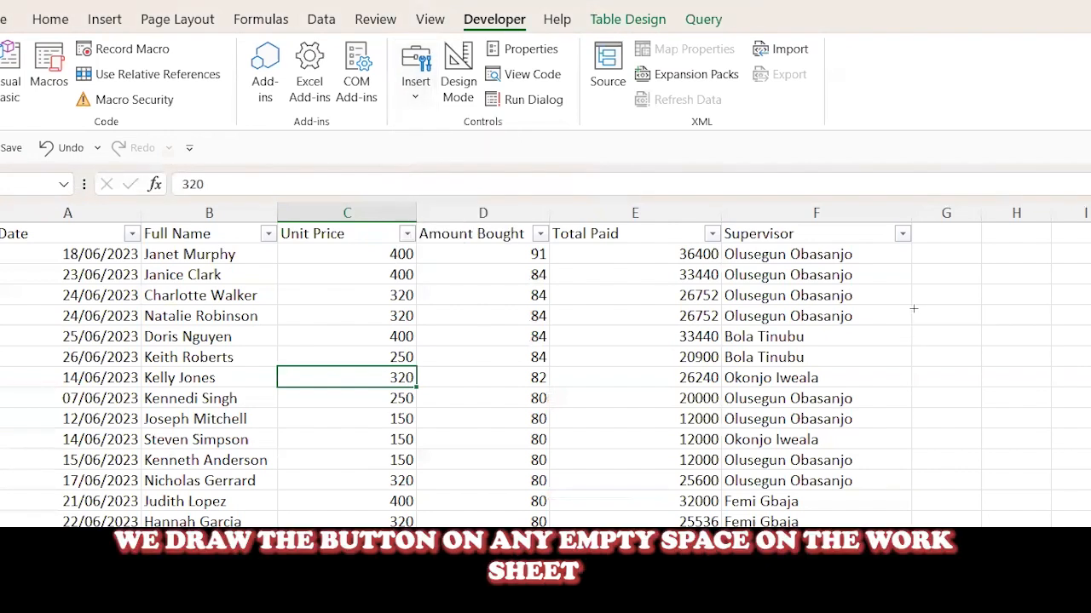
{"action": "left_click_drag", "start_coordinate": [928, 304], "coordinate": [1084, 353]}
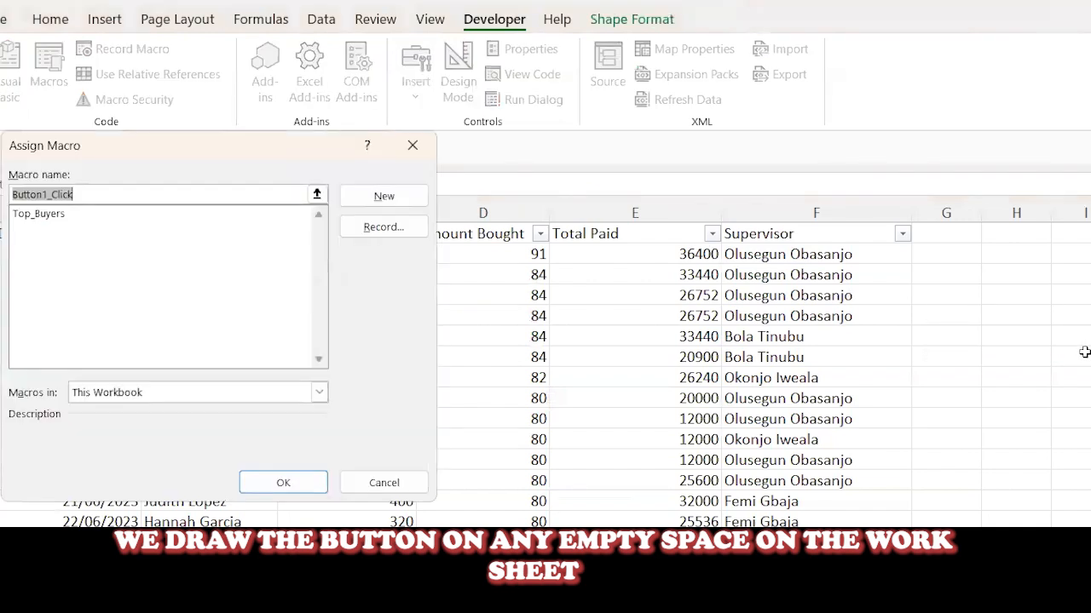
{"action": "left_click", "coordinate": [123, 215]}
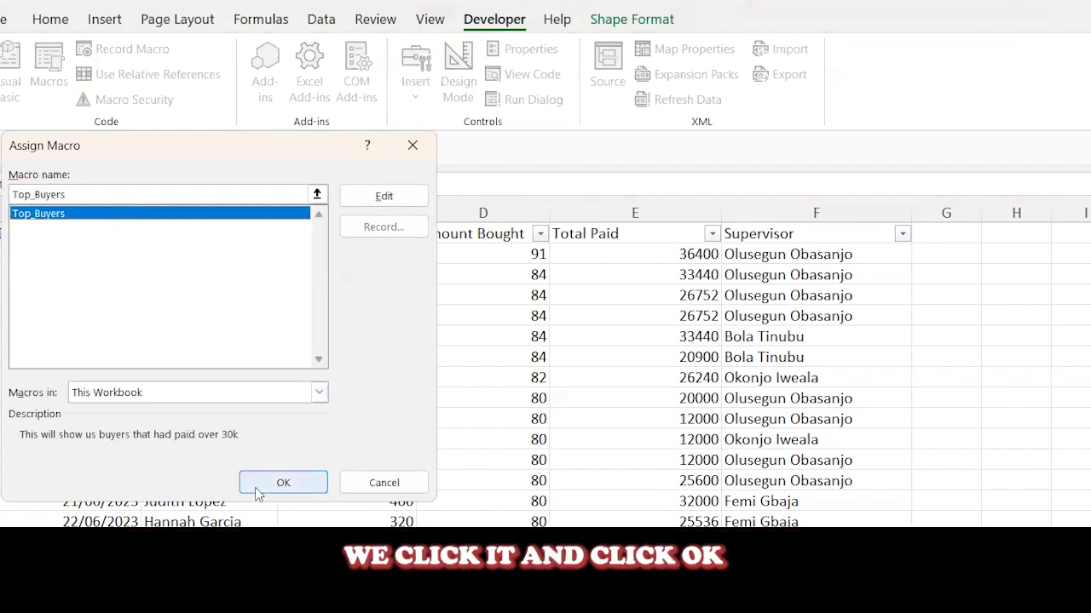
{"action": "left_click", "coordinate": [283, 482]}
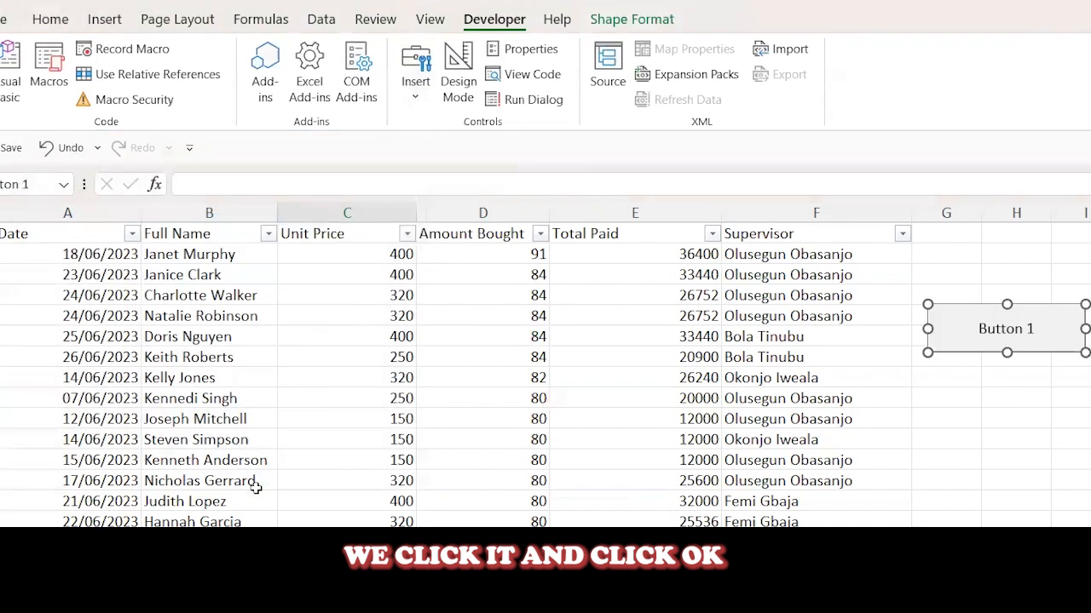
- Replace the new button's label with TopBuyers and deselect the button
{"action": "left_click", "coordinate": [1007, 332]}
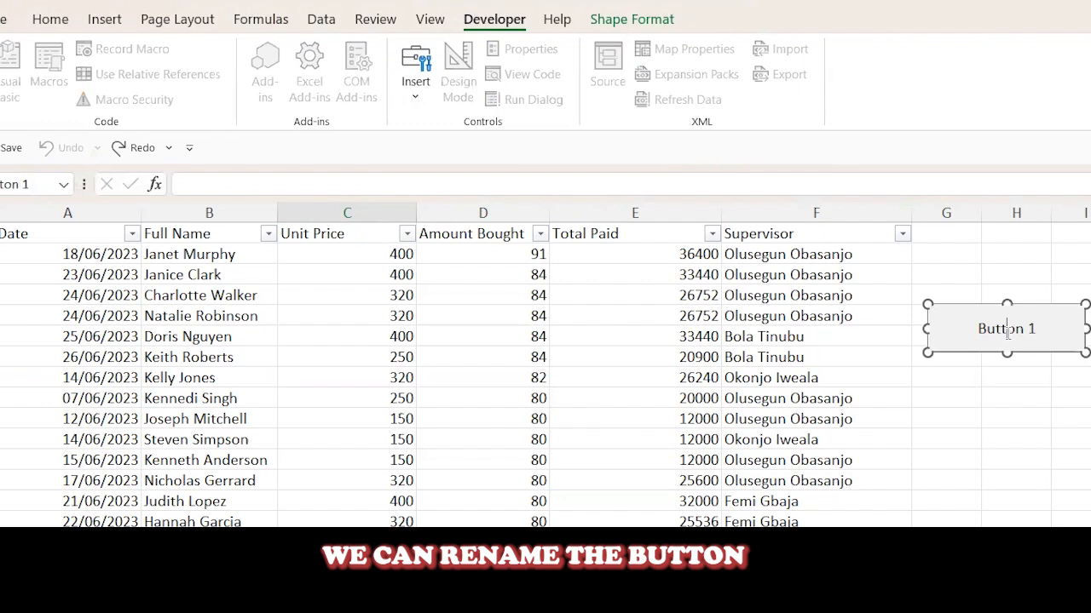
{"action": "left_click", "coordinate": [1007, 332]}
{"action": "key", "text": "BackSpace"}
{"action": "key", "text": "BackSpace"}
{"action": "key", "text": "BackSpace"}
{"action": "key", "text": "BackSpace"}
{"action": "key", "text": "BackSpace"}
{"action": "key", "text": "BackSpace"}
{"action": "key", "text": "BackSpace"}
{"action": "key", "text": "BackSpace"}
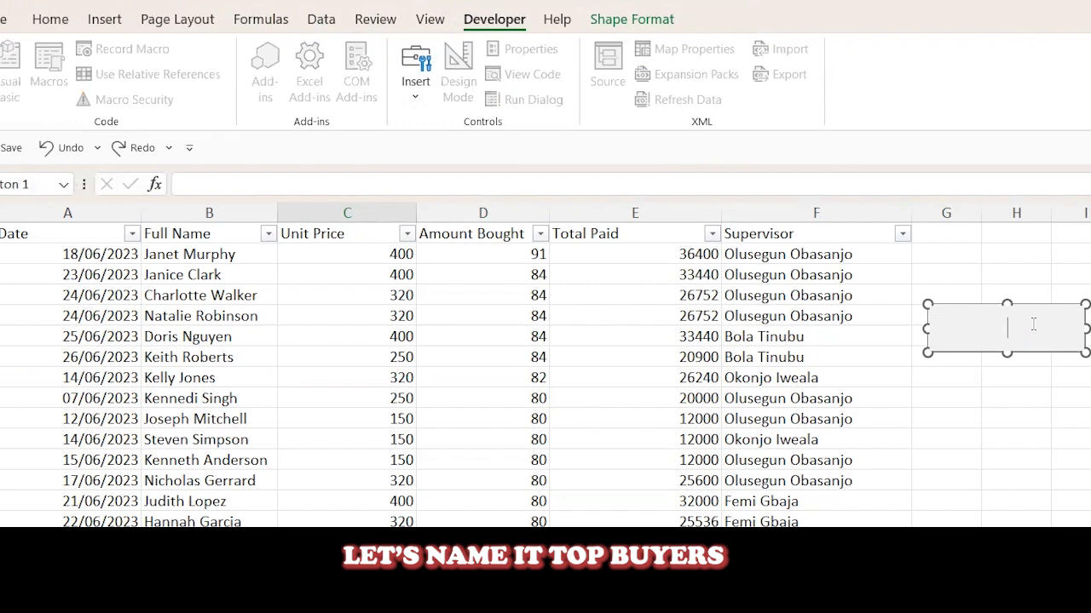
{"action": "type", "text": "TopBuyers"}
{"action": "left_click", "coordinate": [995, 402]}
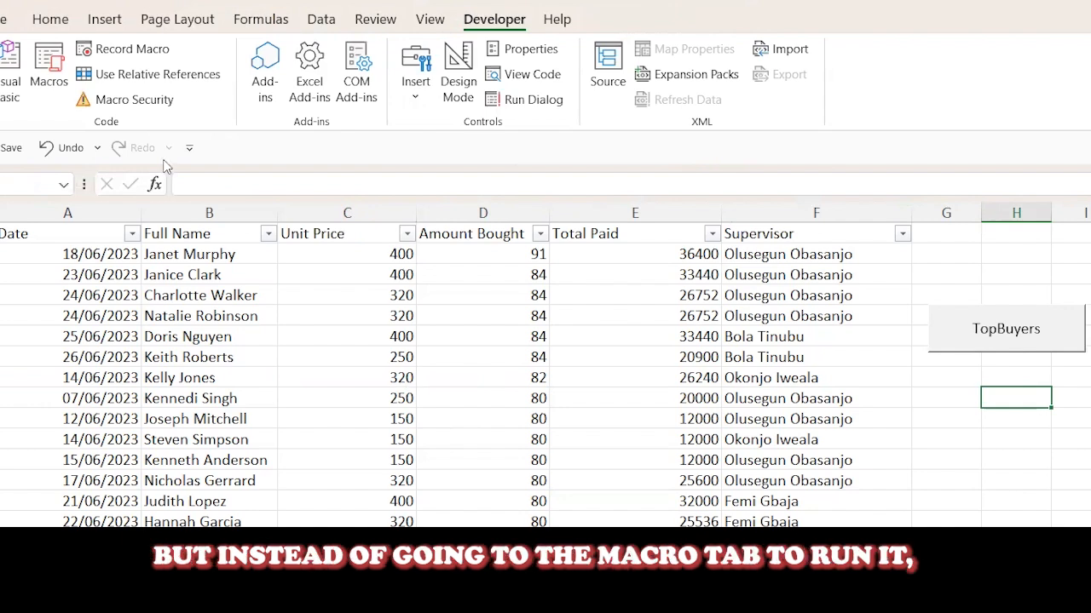
- Open the macro list and cancel it, and run the macro on Sheet3 with the TopBuyers button instead
{"action": "left_click", "coordinate": [49, 73]}
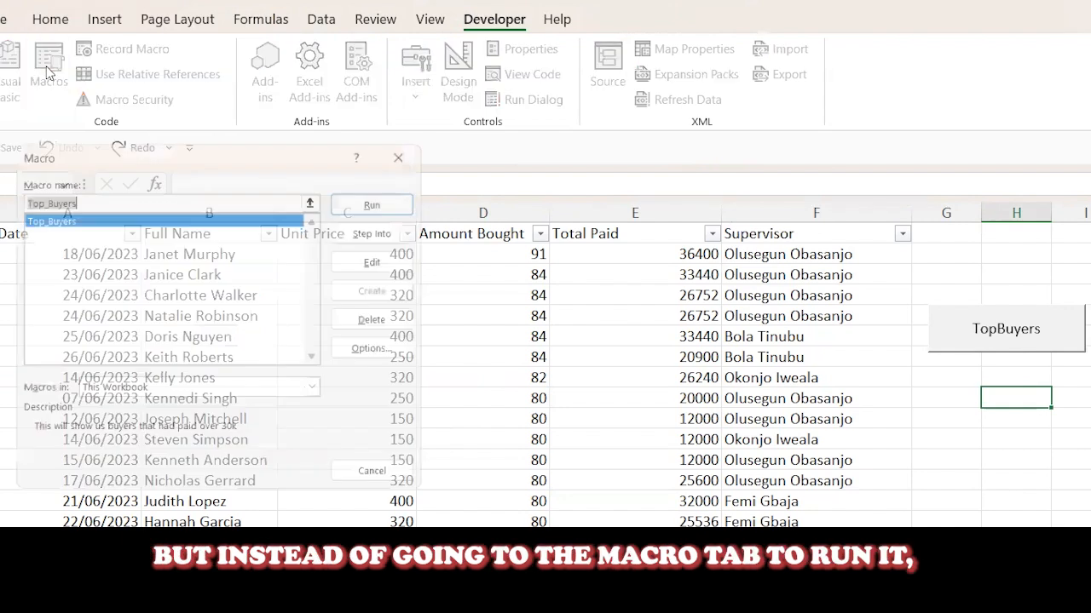
{"action": "left_click", "coordinate": [351, 483]}
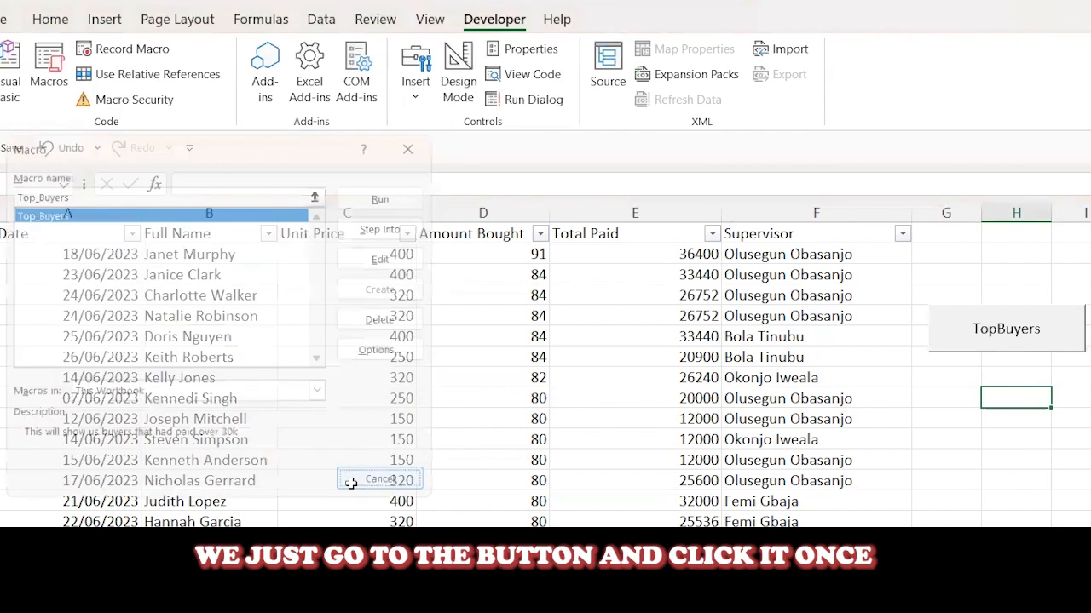
{"action": "left_click", "coordinate": [986, 339]}
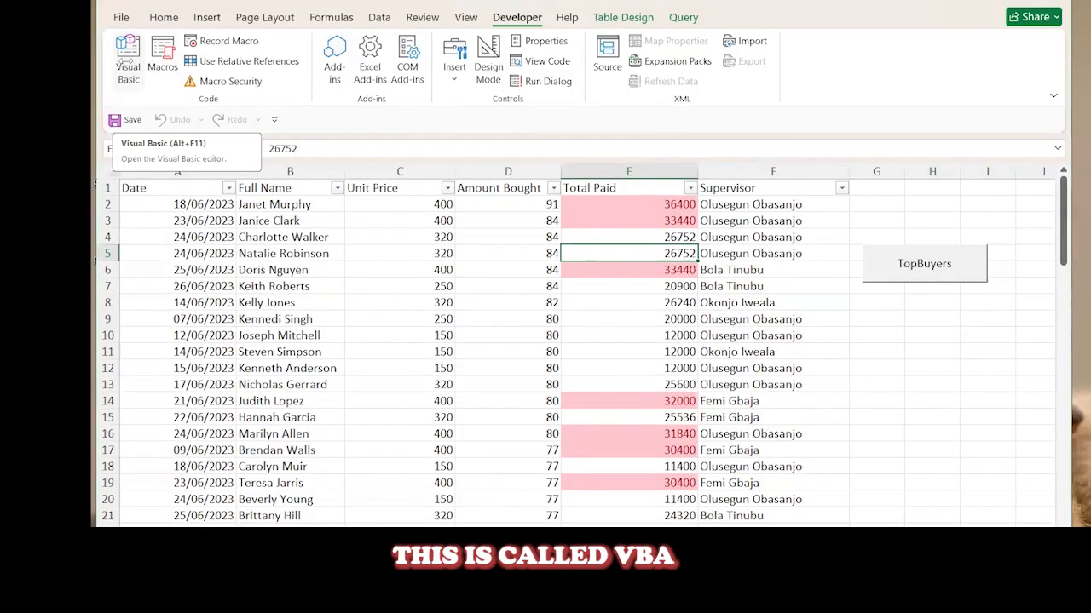
- Open the Visual Basic editor and examine the Top_Buyers macro code, including the range its first line selects
{"action": "left_click", "coordinate": [124, 69]}
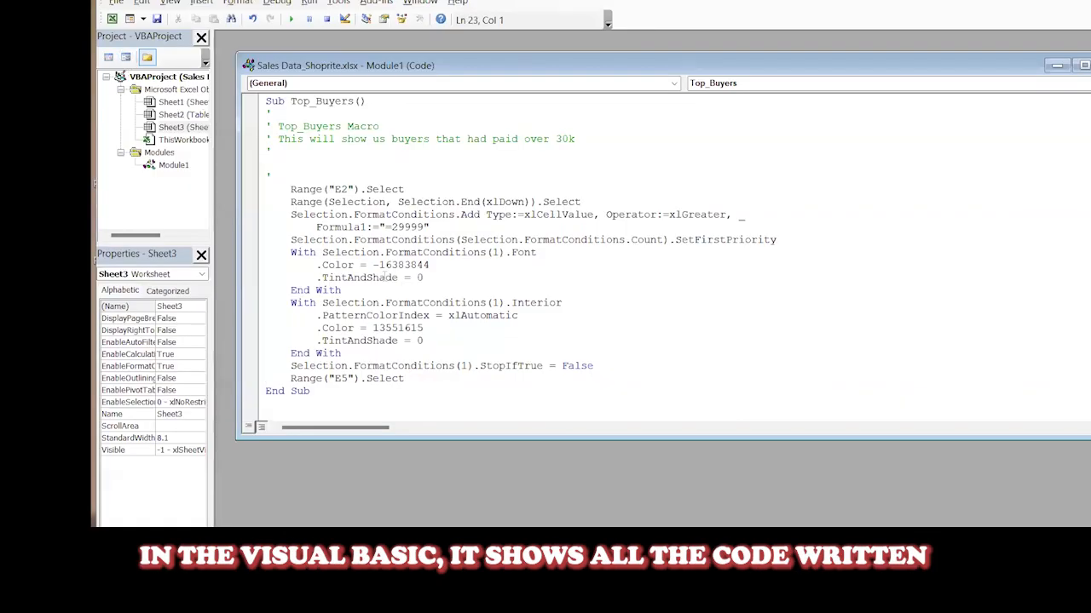
{"action": "left_click", "coordinate": [437, 315]}
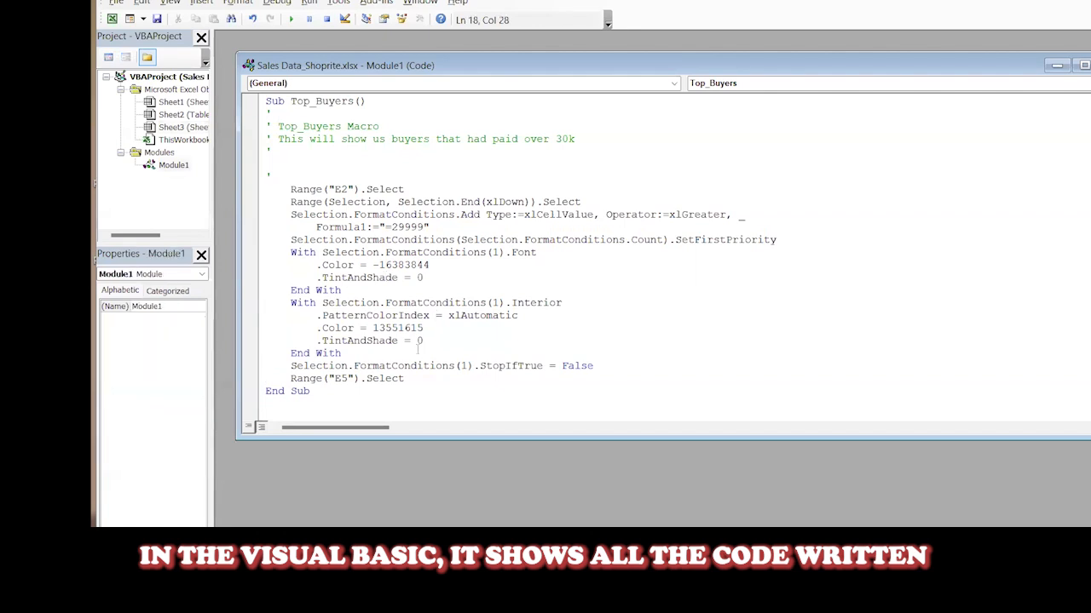
{"action": "left_click", "coordinate": [364, 189]}
{"action": "left_click", "coordinate": [384, 291]}
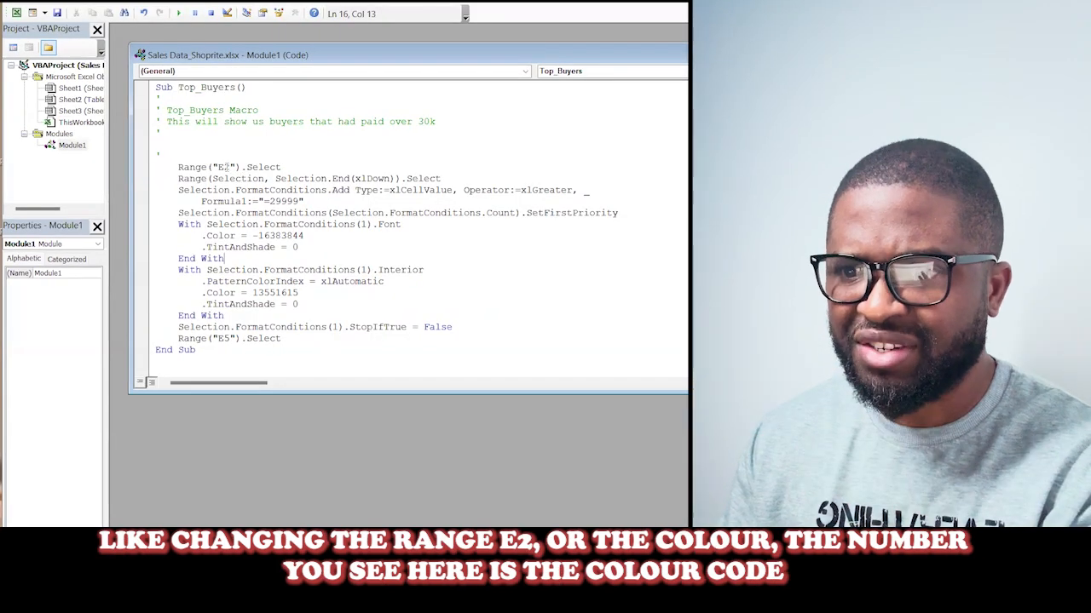
{"action": "left_click", "coordinate": [224, 167]}
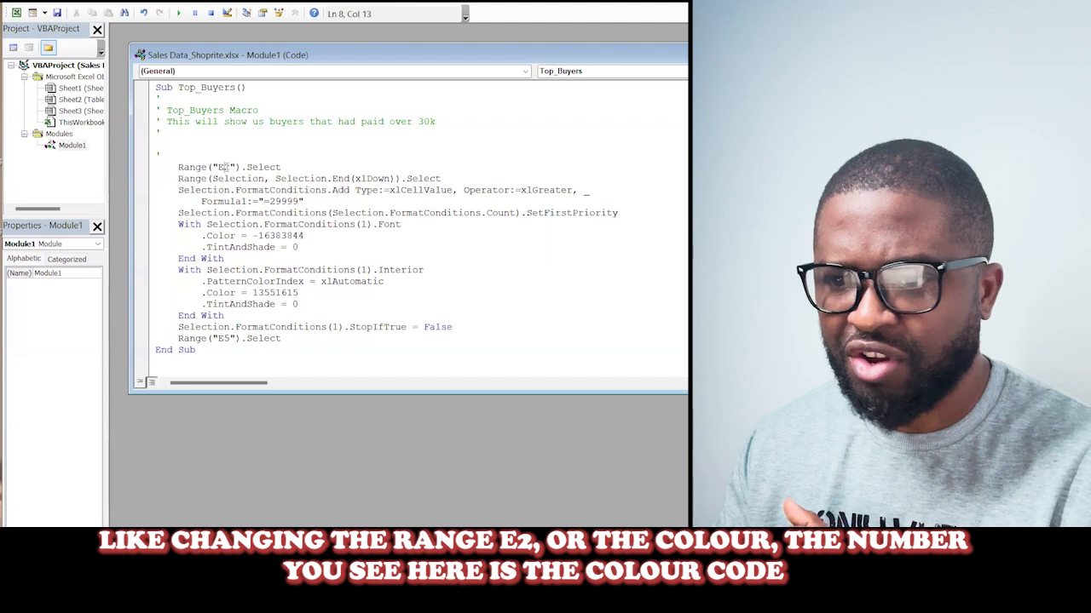
- Examine the macro's interior colour code, PatternColorIndex value and StopIfTrue format condition by highlighting each in the code
{"action": "left_click", "coordinate": [301, 293]}
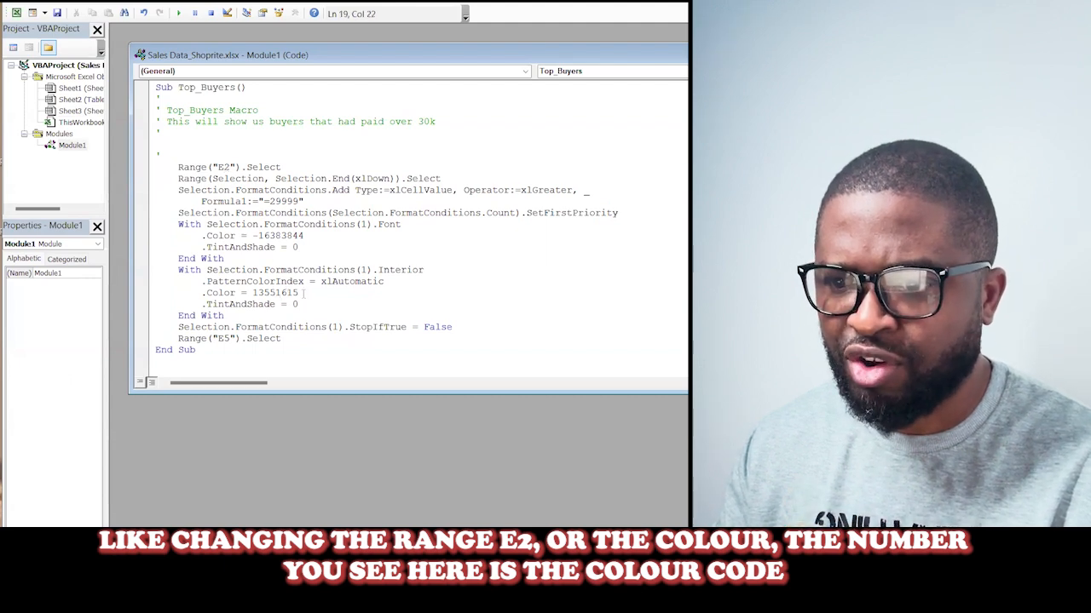
{"action": "left_click_drag", "start_coordinate": [300, 293], "coordinate": [253, 292]}
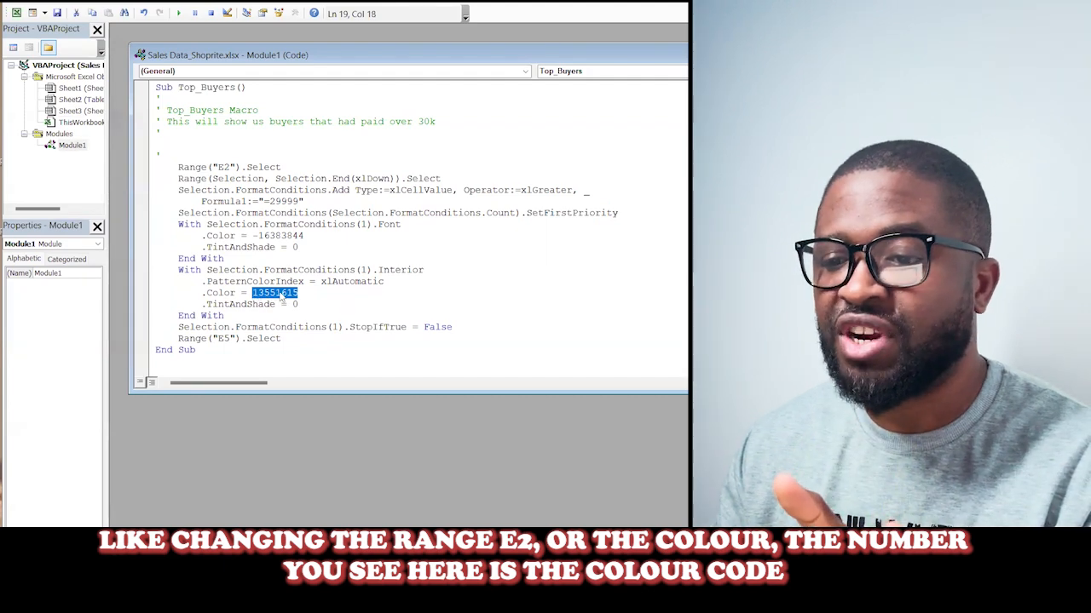
{"action": "left_click_drag", "start_coordinate": [384, 282], "coordinate": [324, 285]}
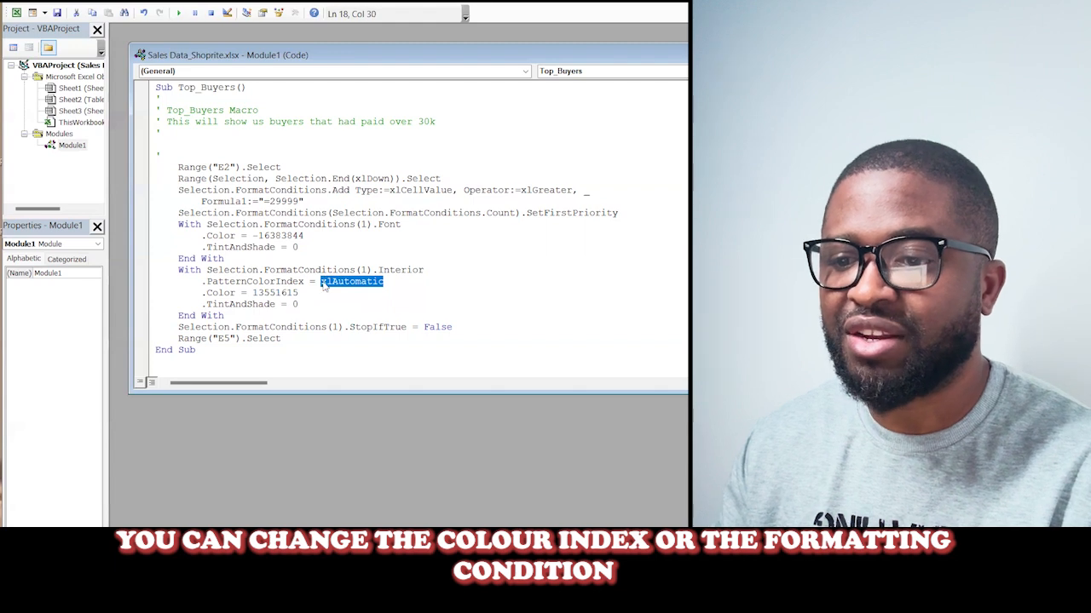
{"action": "left_click_drag", "start_coordinate": [446, 327], "coordinate": [236, 328]}
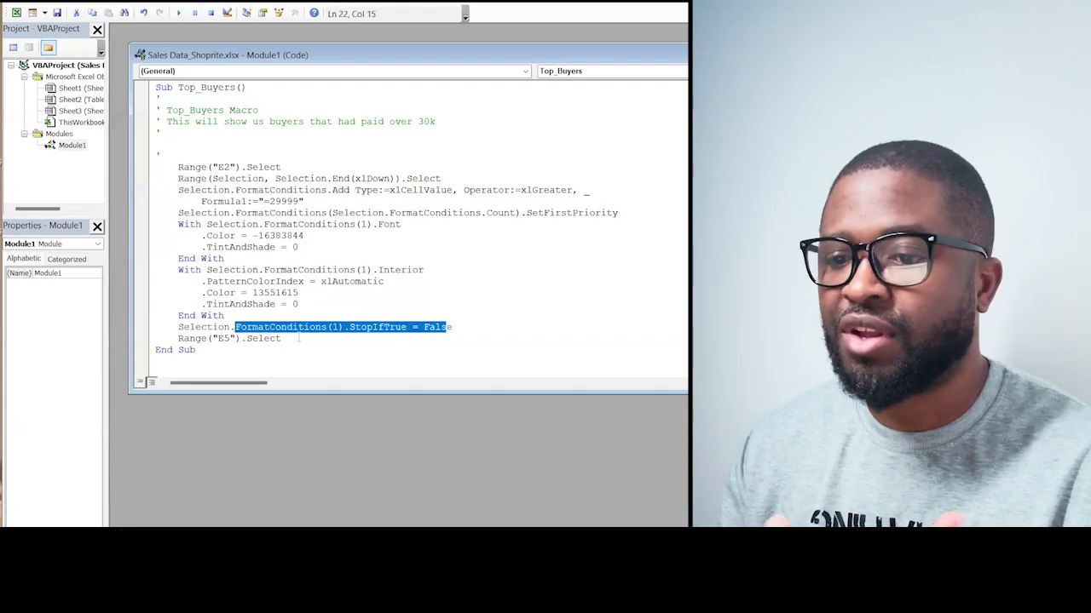
{"action": "left_click", "coordinate": [298, 340]}
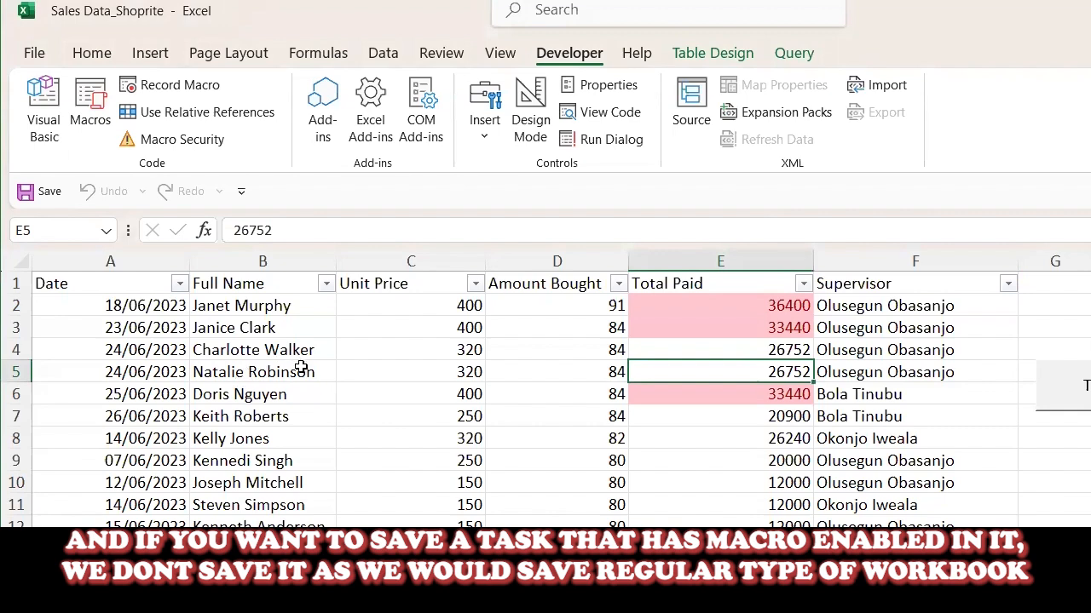
- Review the file types for saving the workbook under Save As, including Excel Macro-Enabled Workbook, and cancel back to the worksheet
{"action": "left_click", "coordinate": [34, 53]}
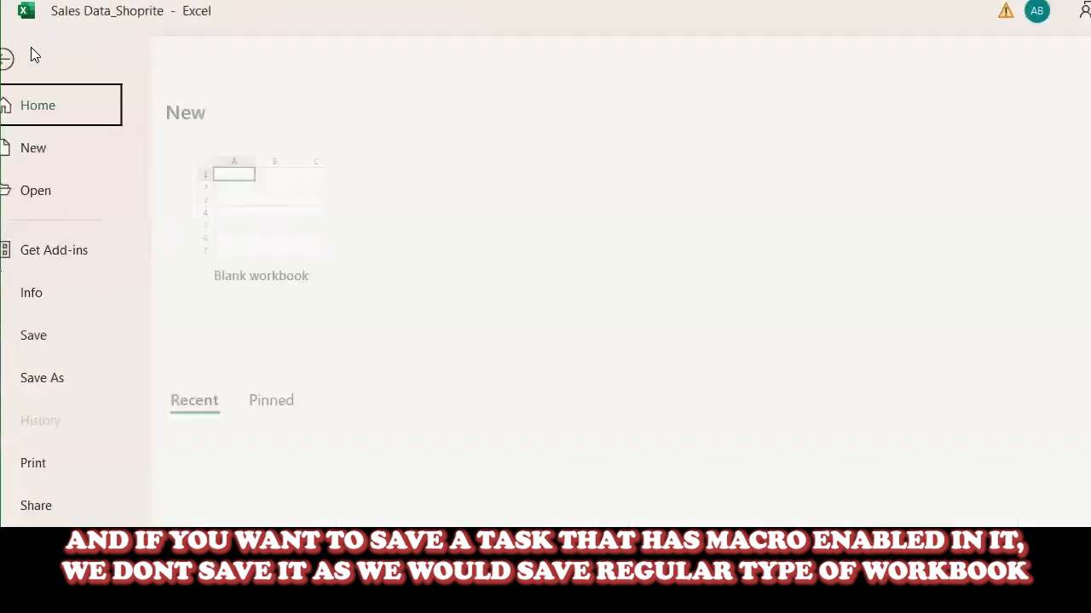
{"action": "left_click", "coordinate": [75, 376]}
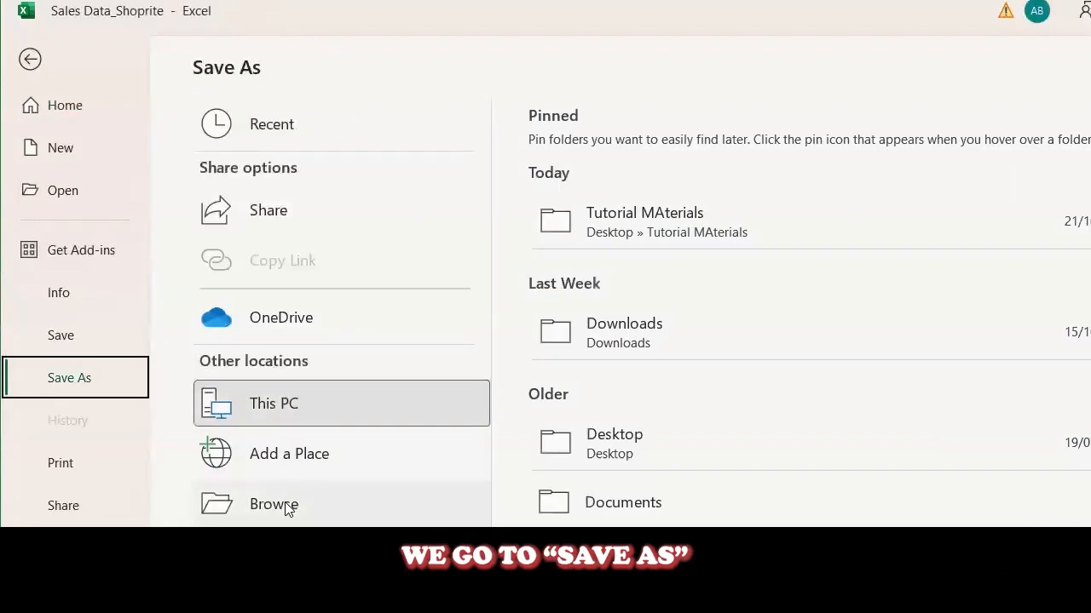
{"action": "left_click", "coordinate": [281, 505]}
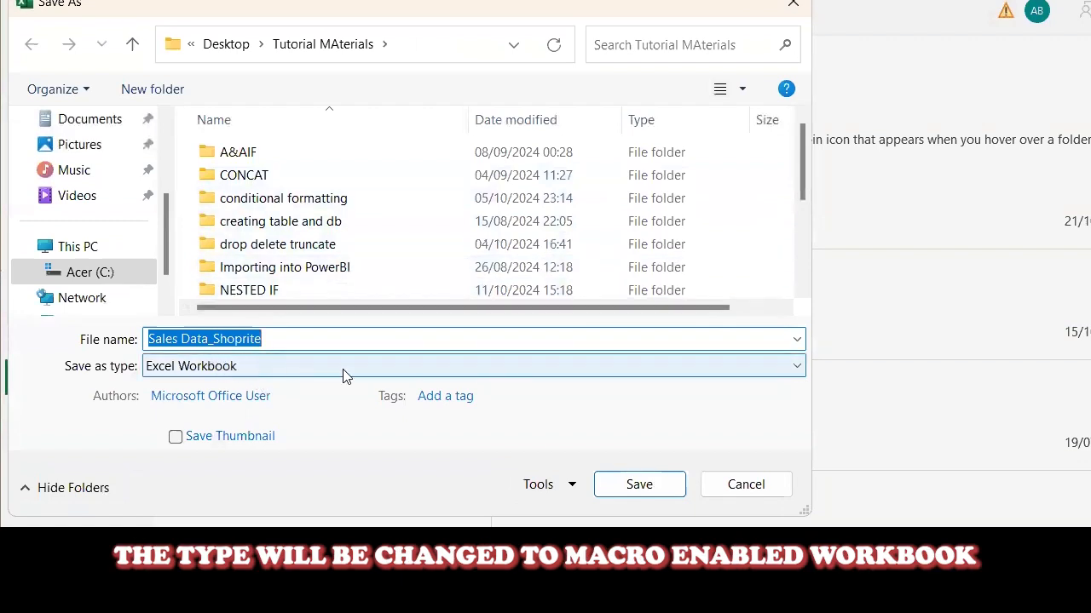
{"action": "left_click", "coordinate": [560, 370]}
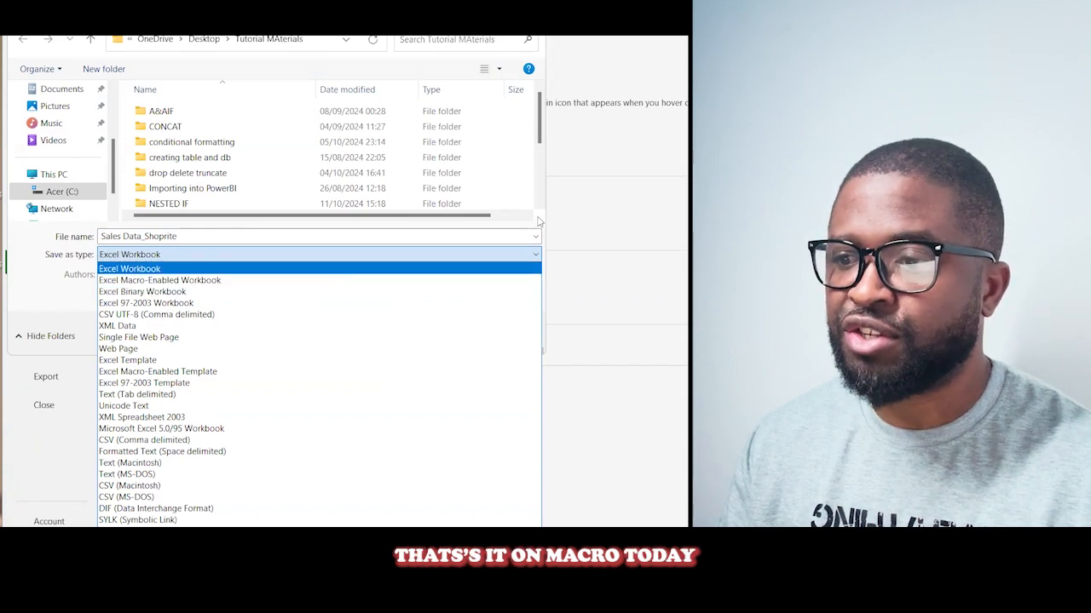
{"action": "left_click", "coordinate": [536, 254]}
{"action": "left_click", "coordinate": [502, 340]}
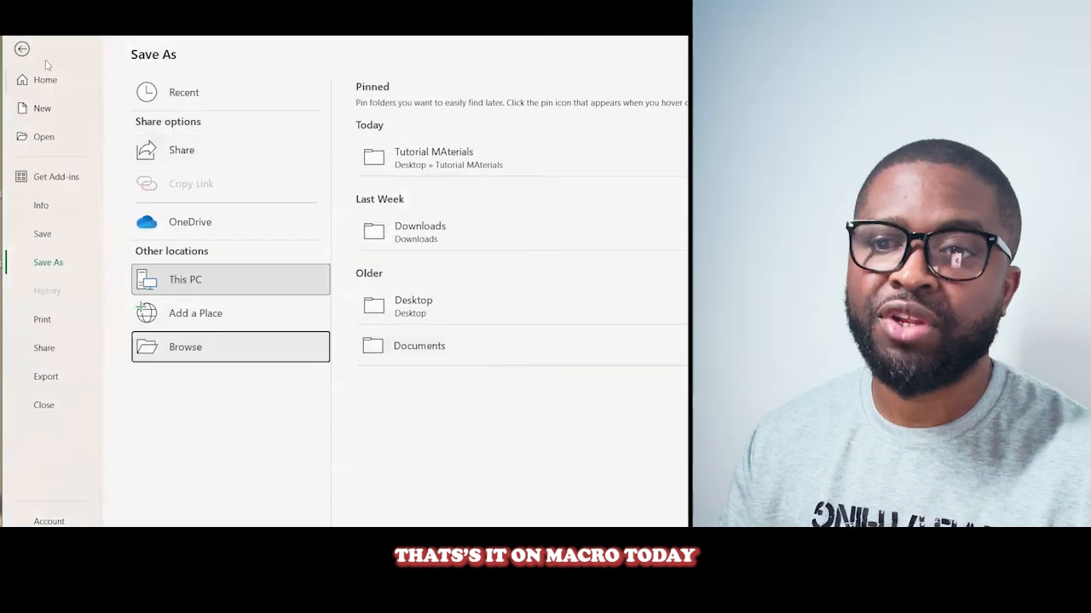
{"action": "left_click", "coordinate": [22, 48]}
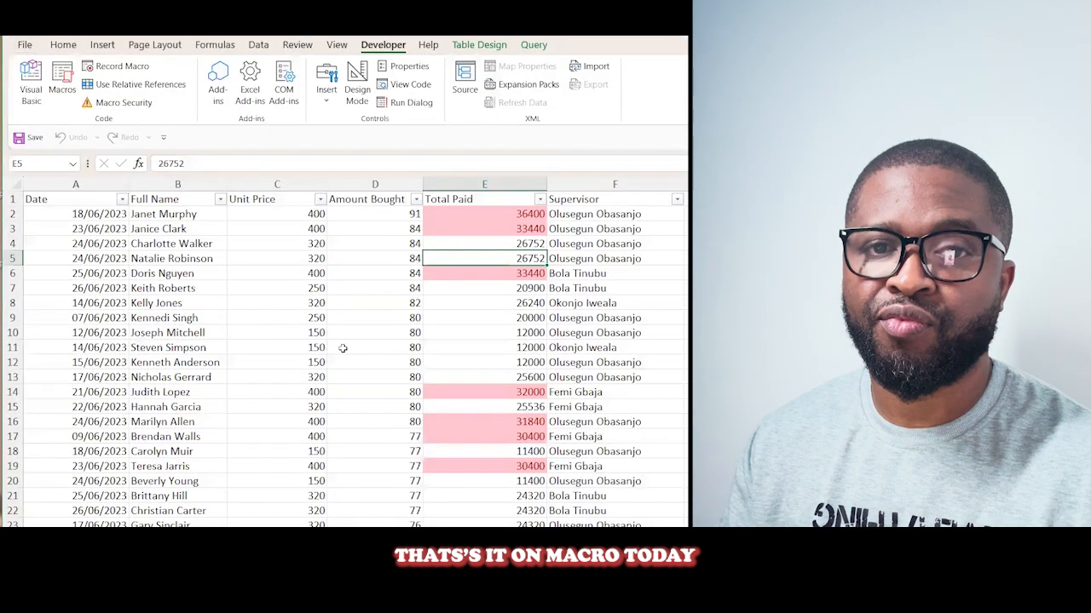